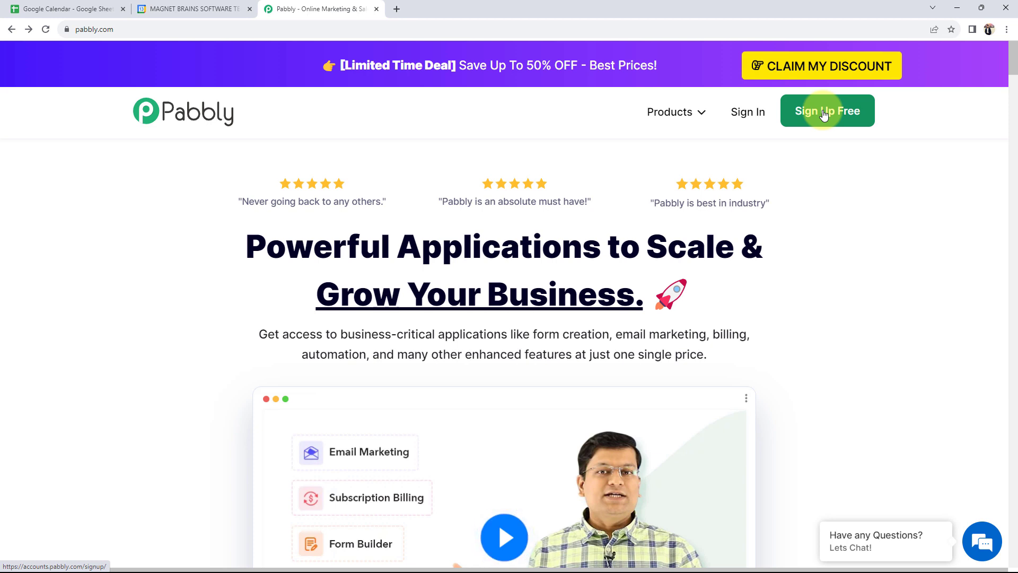
Sign in to the Pabbly account and open Pabbly Connect.
left_click(742, 117)
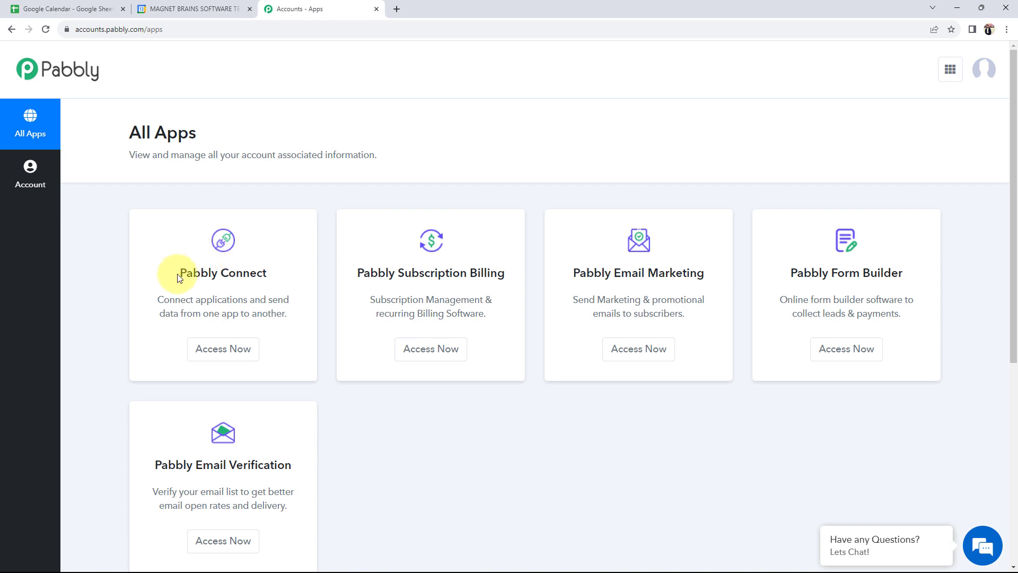
left_click_drag(177, 274, 275, 279)
left_click(252, 334)
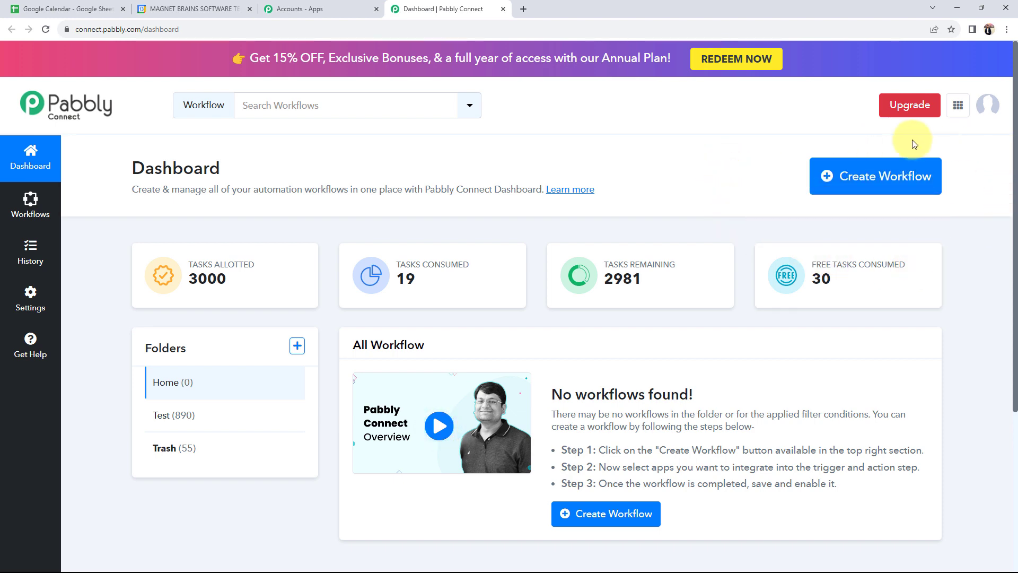
Create a workflow named "Create Google Calendar From Google Sheets" in the Home folder and collapse its empty trigger.
left_click(881, 183)
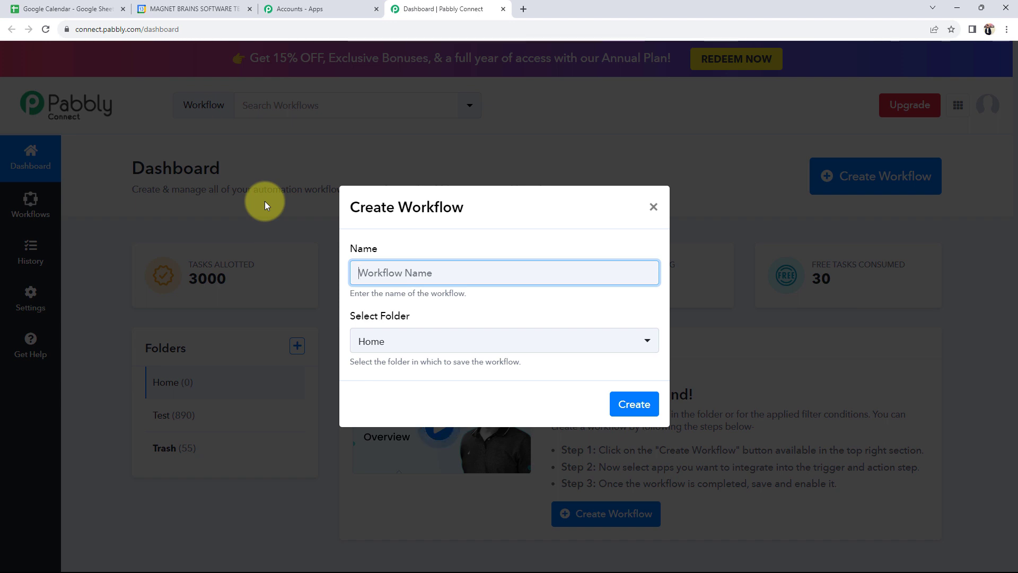
type("Create Google Calendar From Google Sheets")
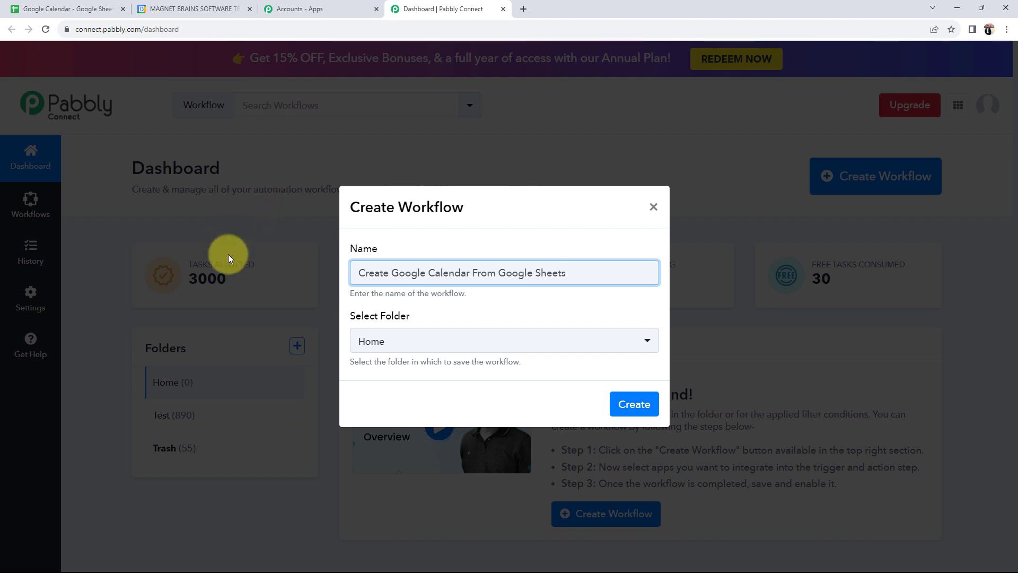
left_click(362, 341)
left_click(364, 405)
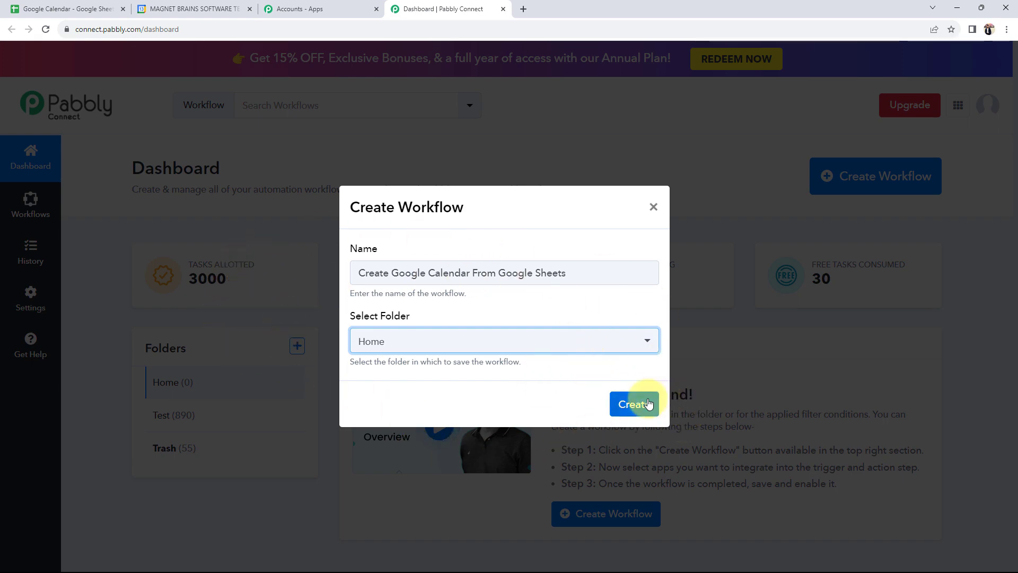
left_click(641, 404)
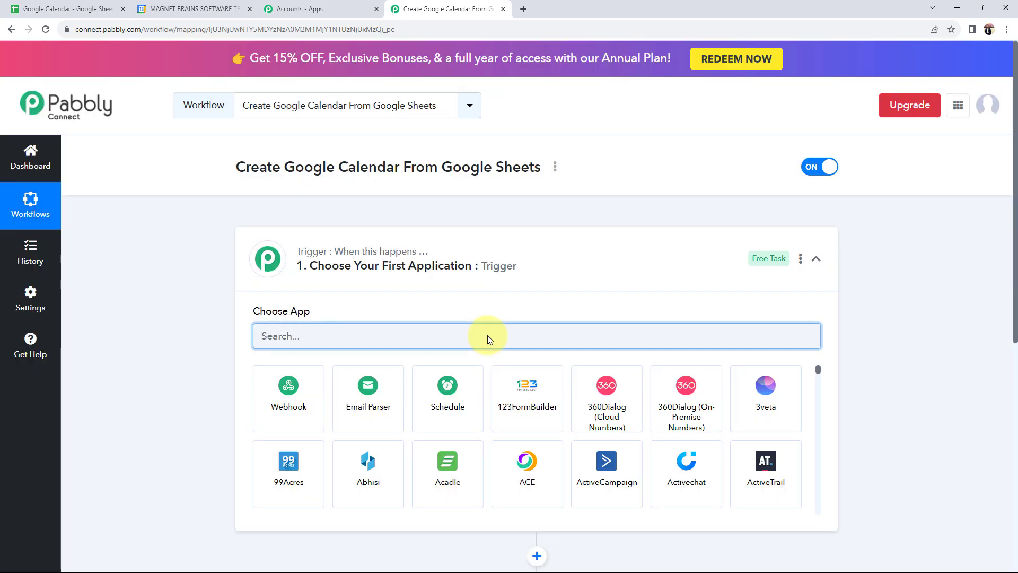
left_click(561, 256)
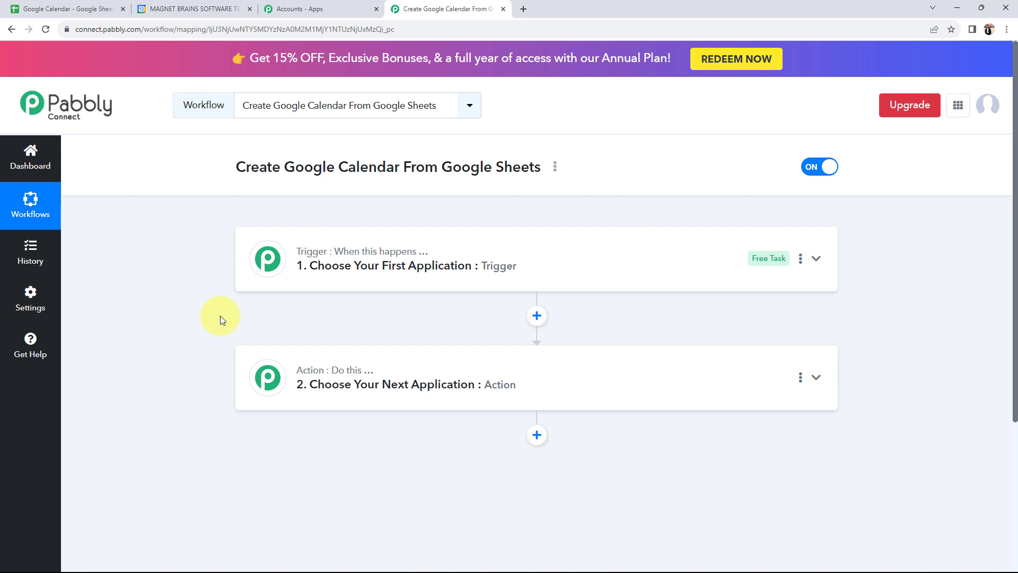
Review the Calendar Name and Description entries in the Google Calendar spreadsheet and the existing calendars in Google Calendar.
left_click(53, 7)
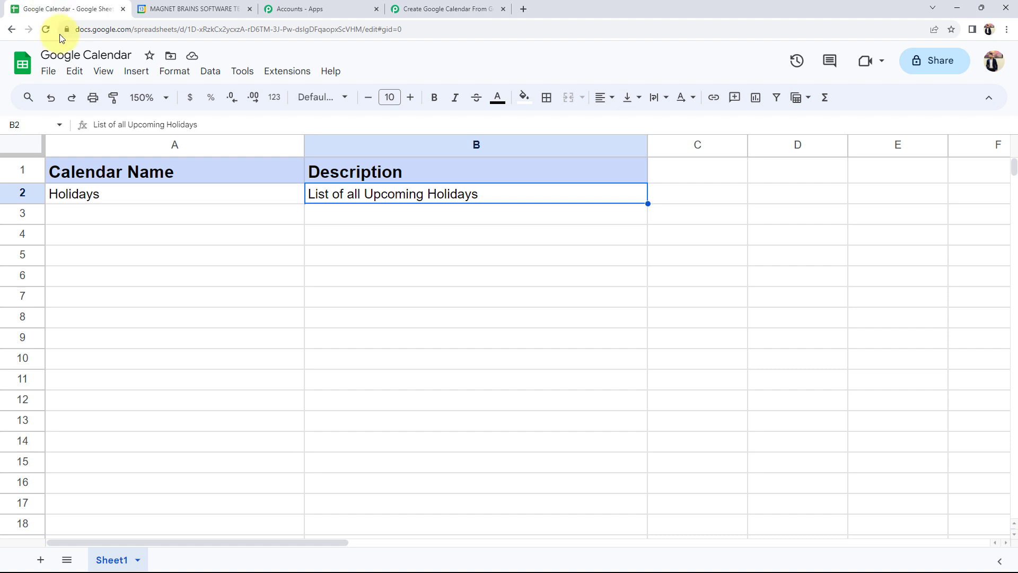
left_click(69, 197)
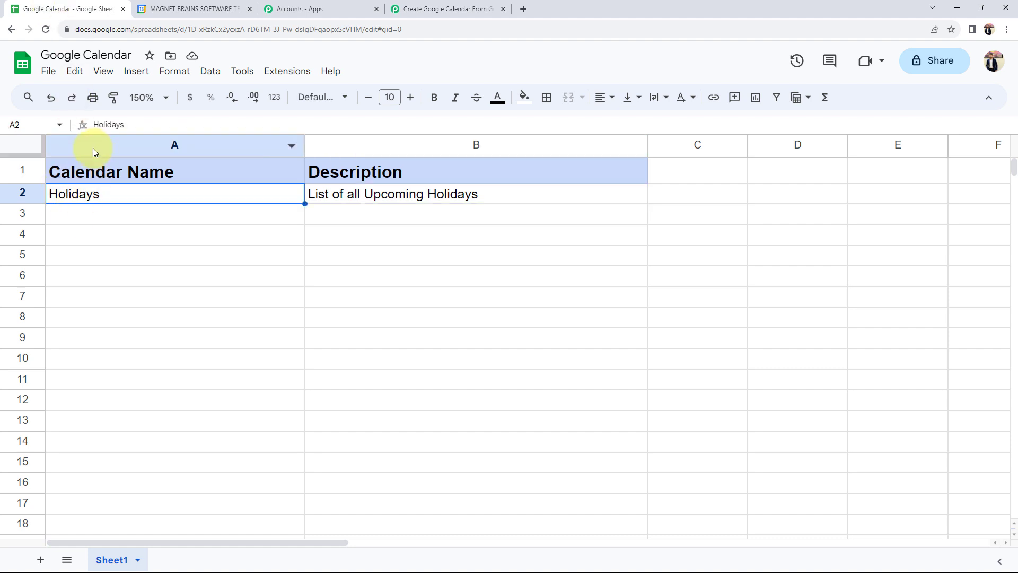
left_click(313, 239)
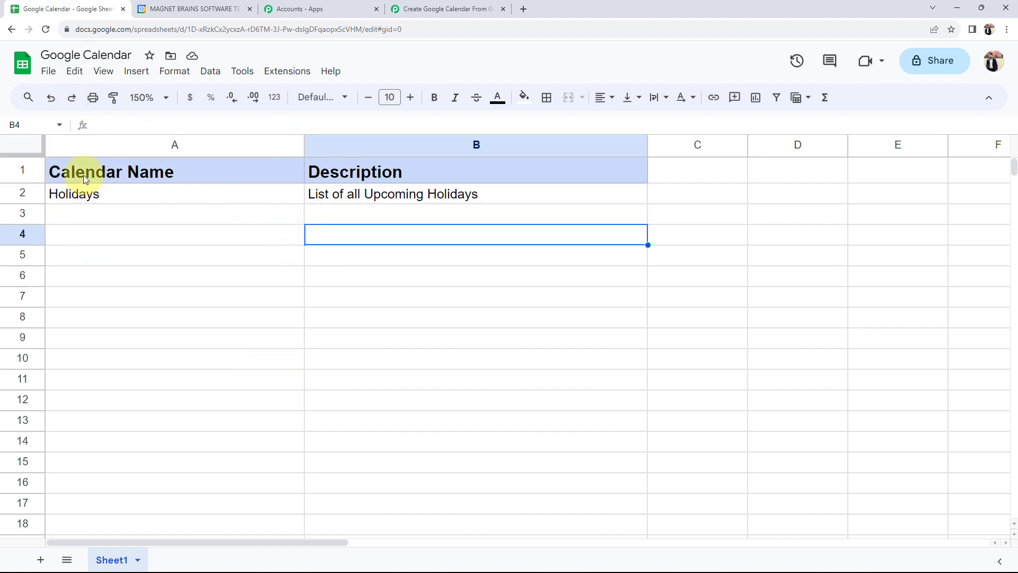
left_click(167, 9)
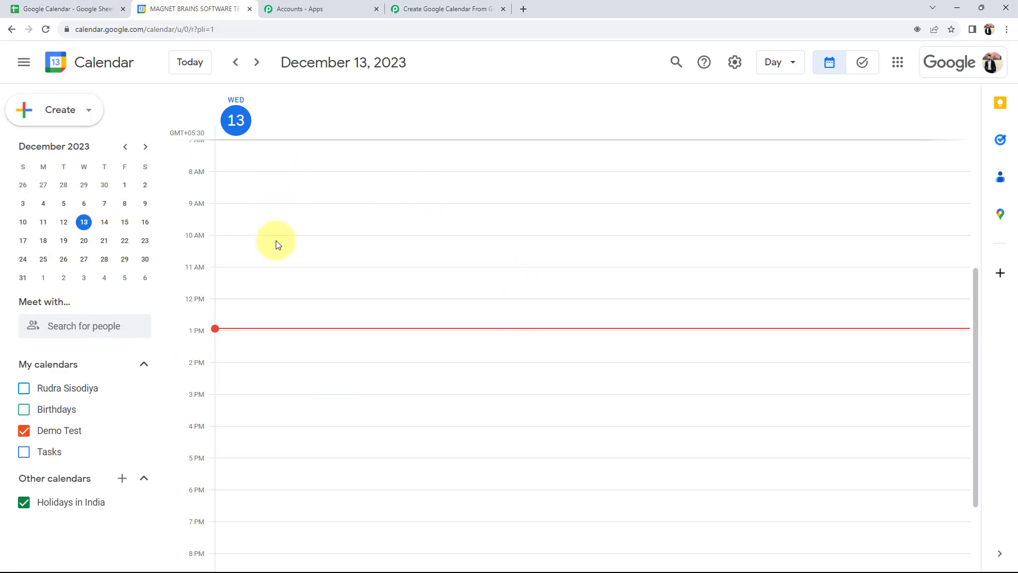
left_click(63, 9)
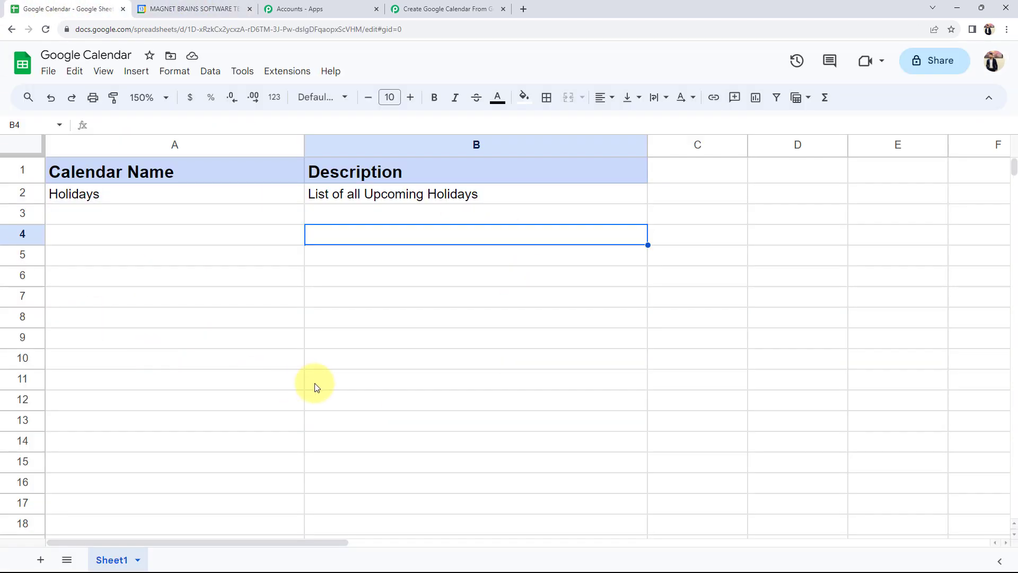
left_click(199, 9)
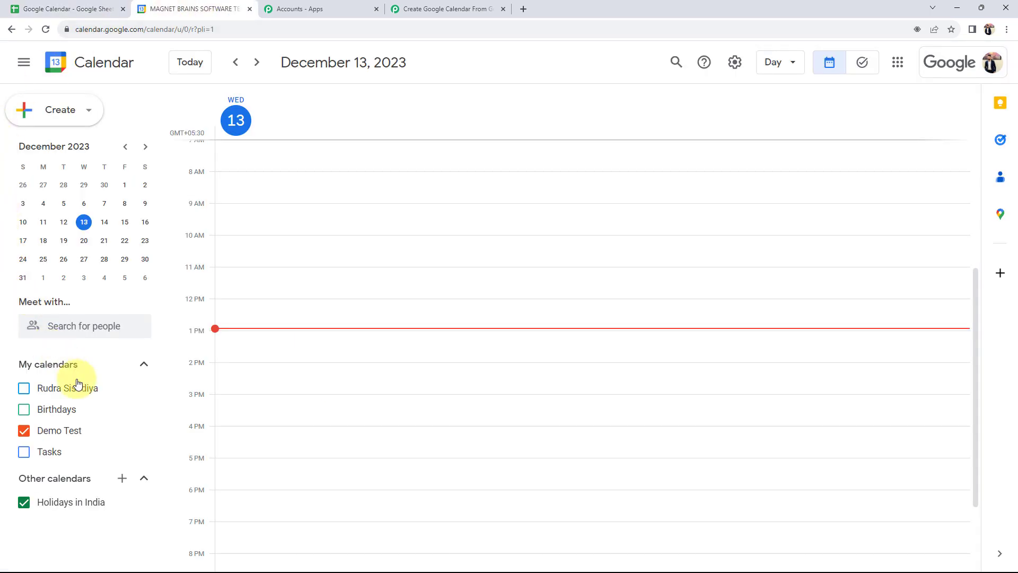
Back in Pabbly Connect, set the workflow's trigger to Google Sheets with the New or Updated Spreadsheet Row event.
left_click(466, 9)
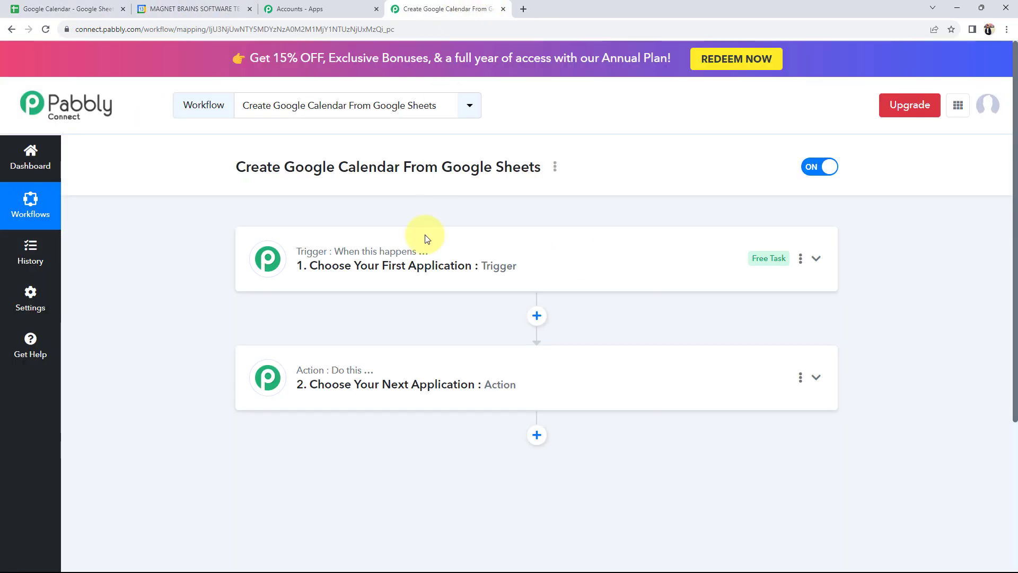
left_click(414, 263)
left_click(340, 325)
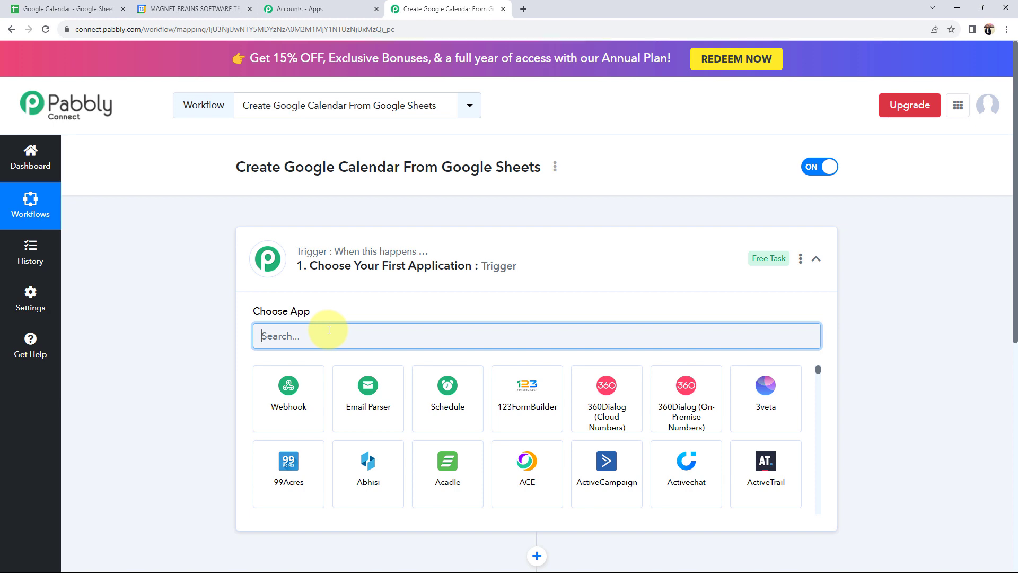
type("goo")
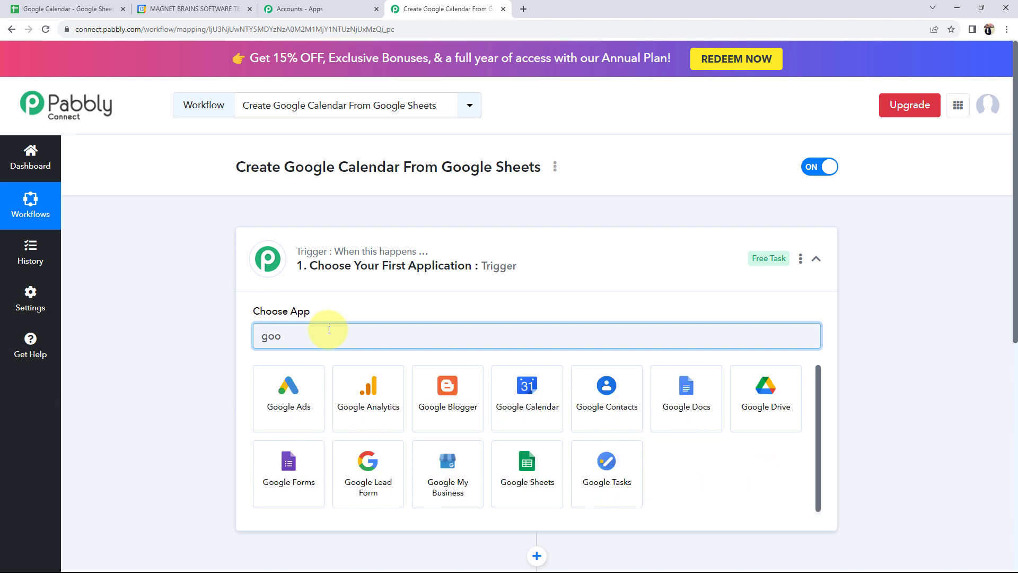
left_click(515, 480)
left_click(282, 394)
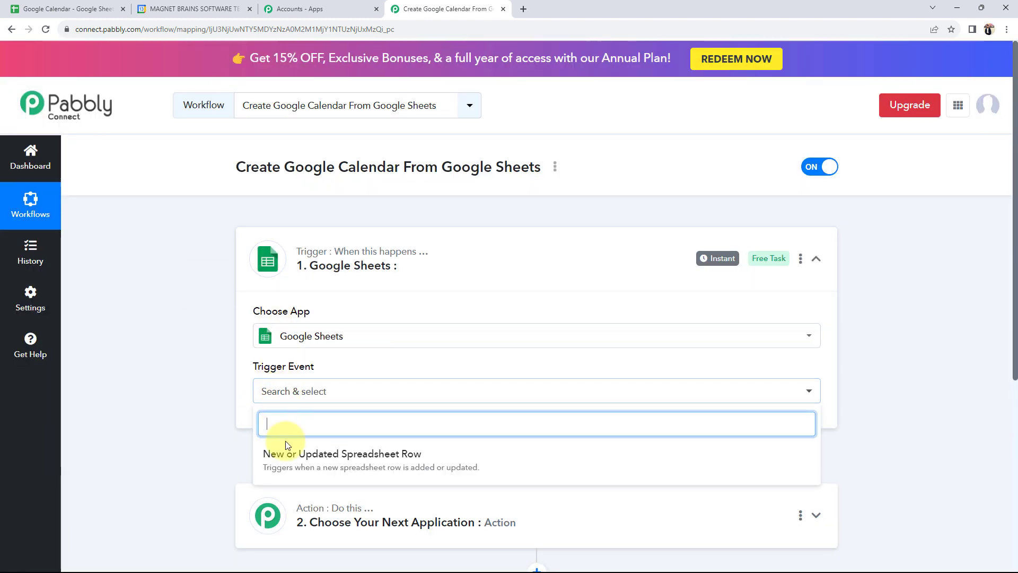
left_click(286, 390)
left_click(284, 389)
left_click(306, 477)
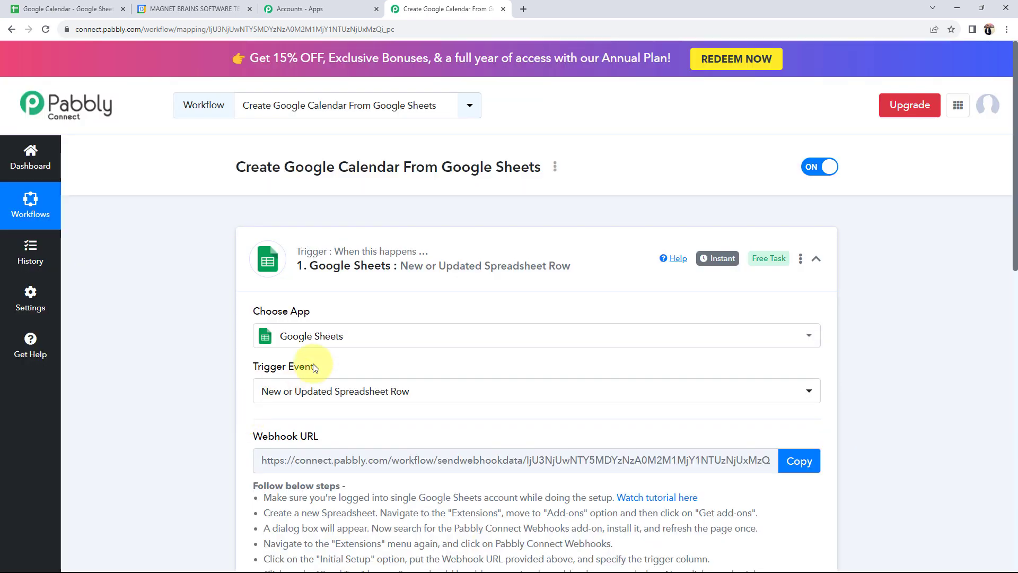
Set the workflow's action to Google Calendar with the Create Calendar event, and collapse the action step.
scroll(184, 401, "down", 5)
scroll(184, 401, "down", 7)
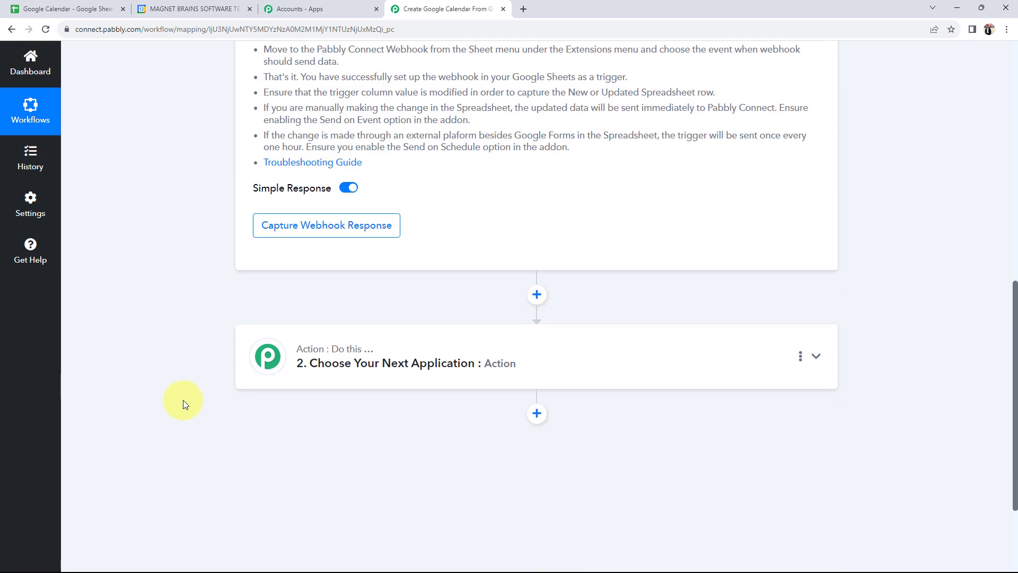
left_click(307, 253)
scroll(297, 265, "down", 2)
scroll(277, 272, "up", 3)
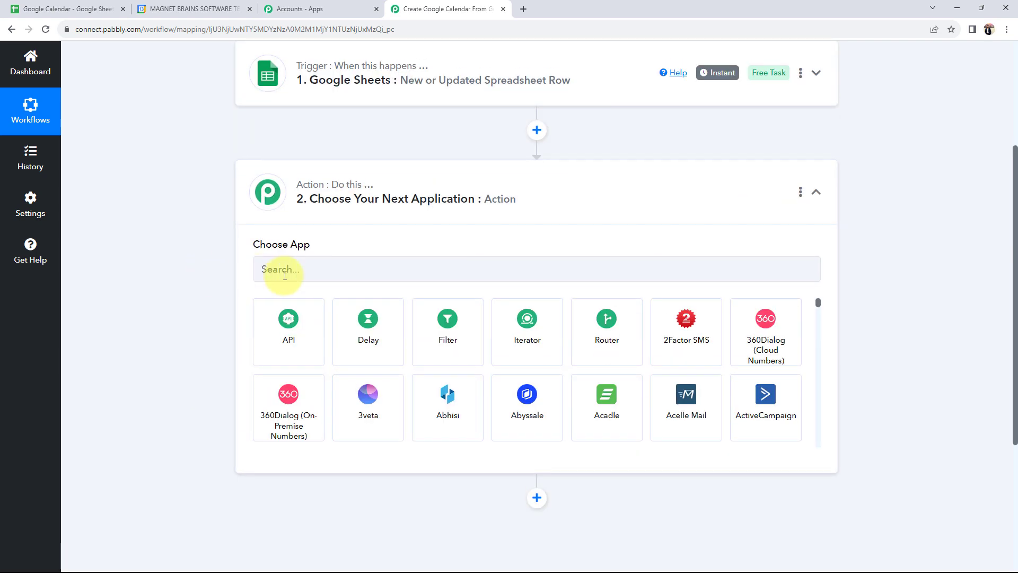
left_click(301, 274)
type("go")
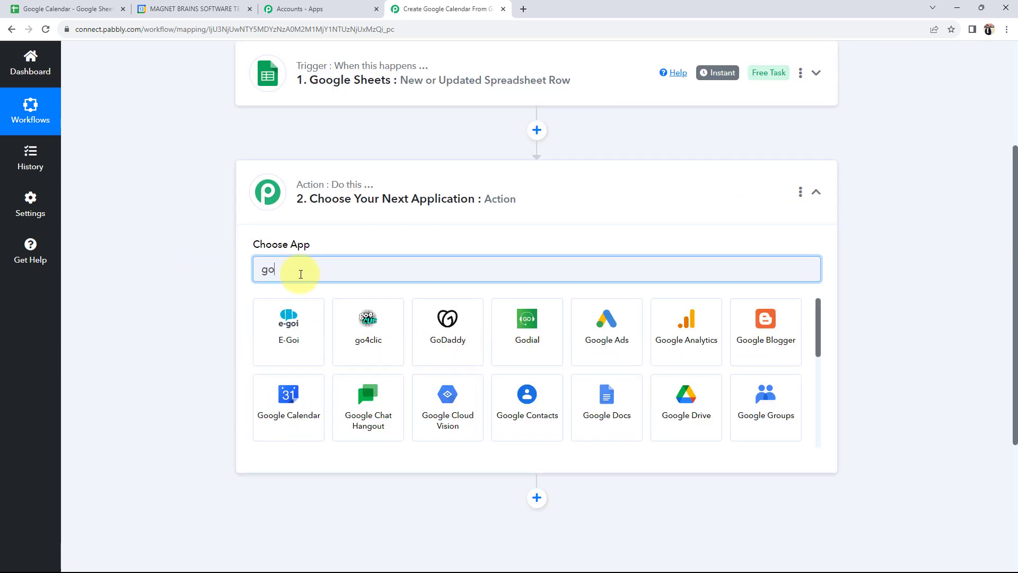
type("ogle ca")
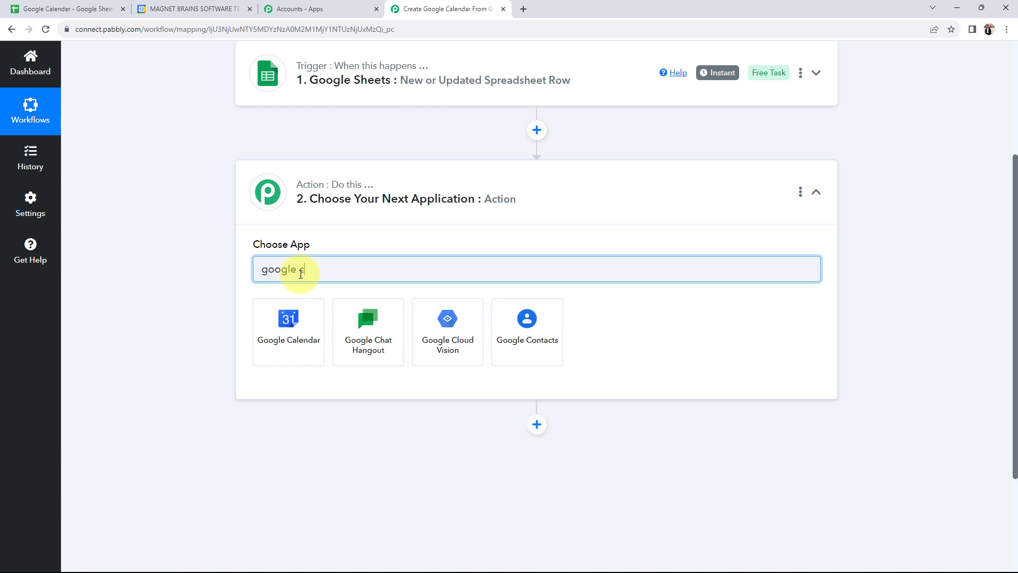
left_click(289, 320)
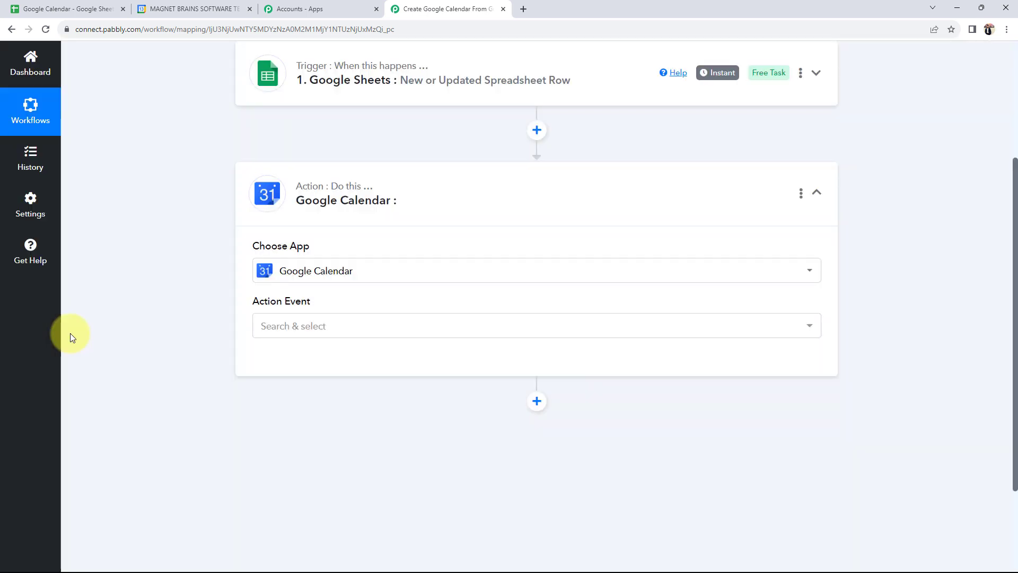
left_click(271, 329)
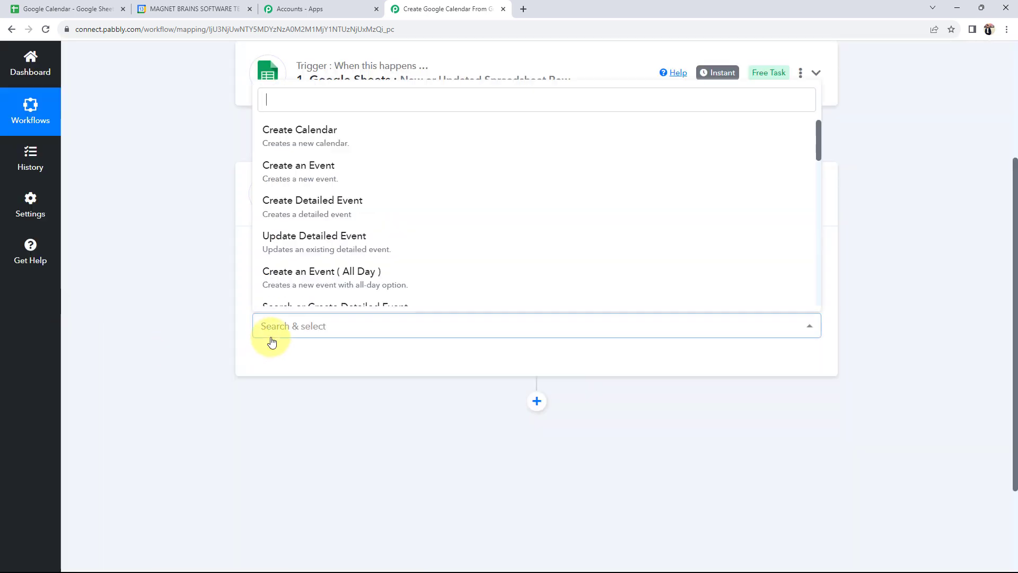
left_click(307, 140)
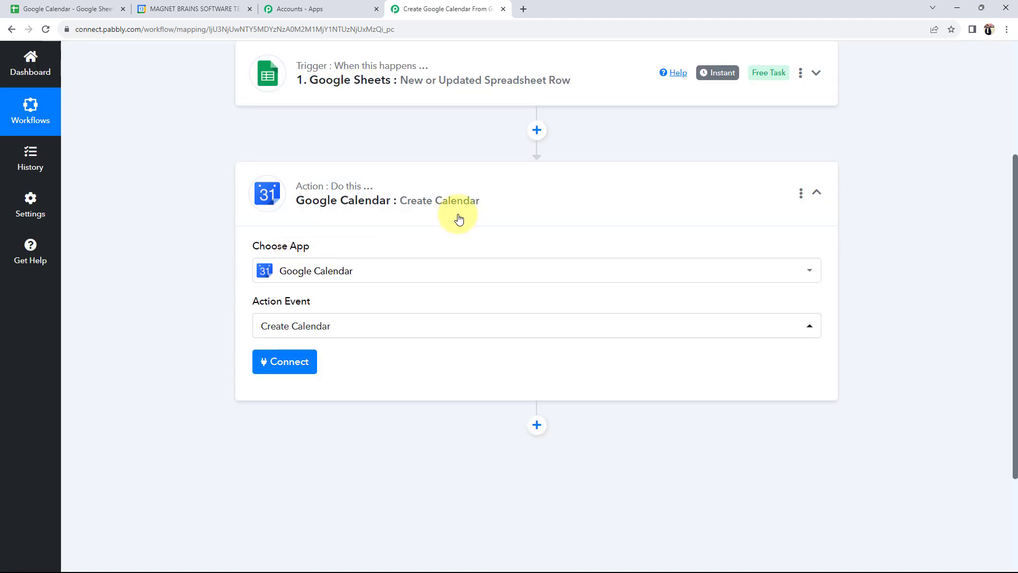
left_click(339, 204)
scroll(157, 291, "up", 3)
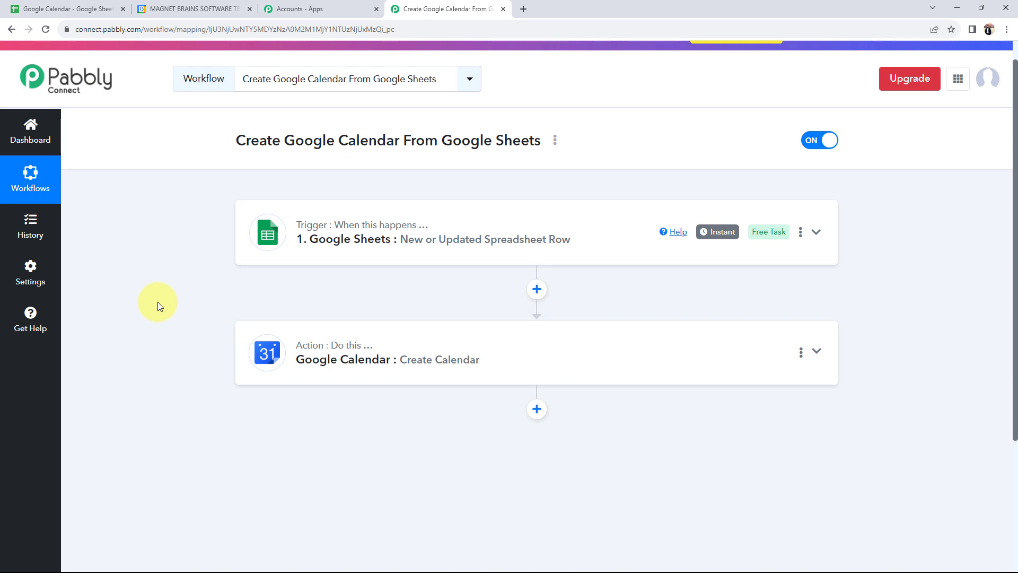
Expand the Google Sheets trigger, review its webhook setup instructions, and copy its webhook URL.
left_click(327, 256)
scroll(462, 382, "up", 1)
scroll(216, 393, "down", 1)
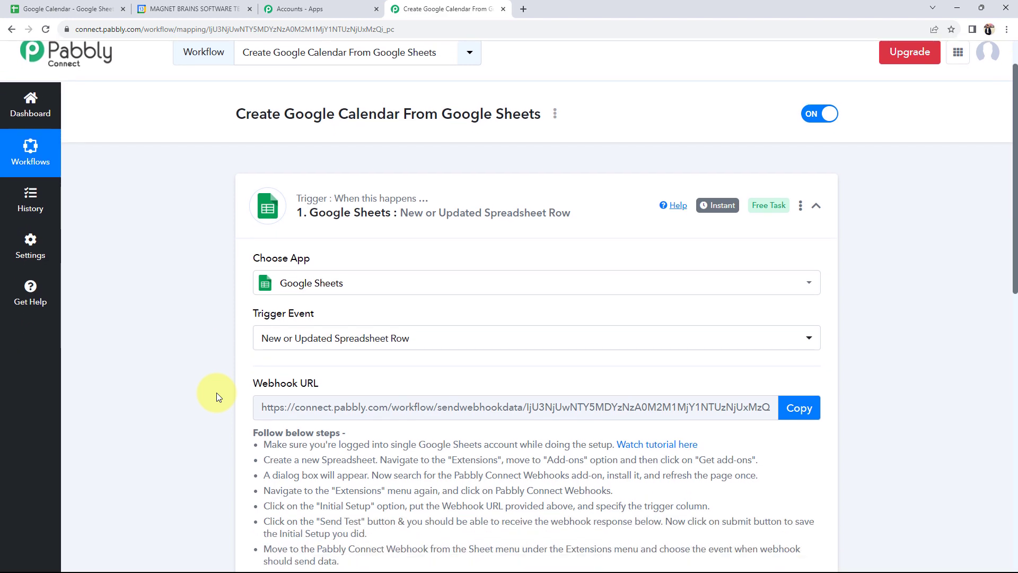
scroll(216, 392, "down", 3)
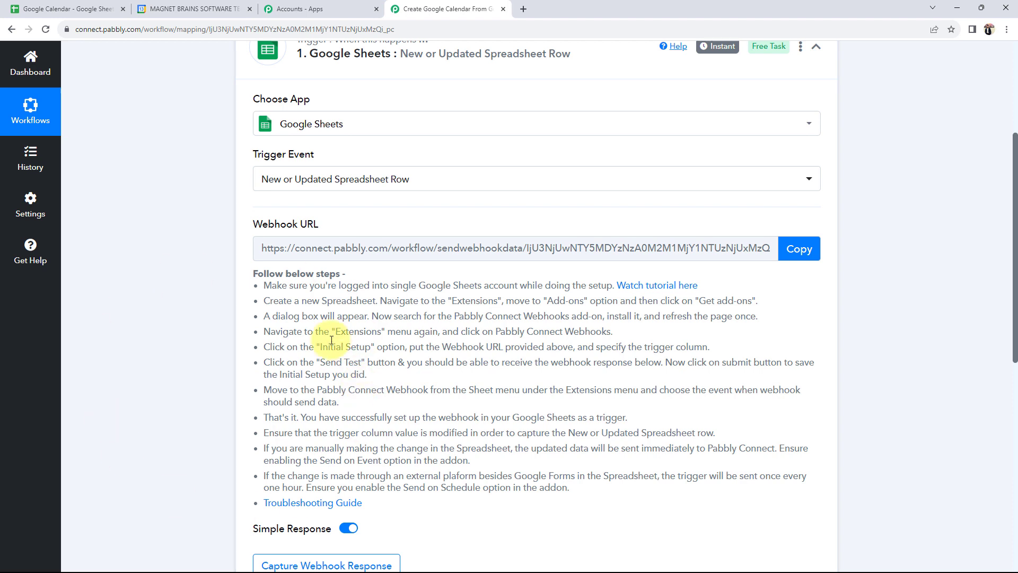
left_click_drag(244, 235, 331, 229)
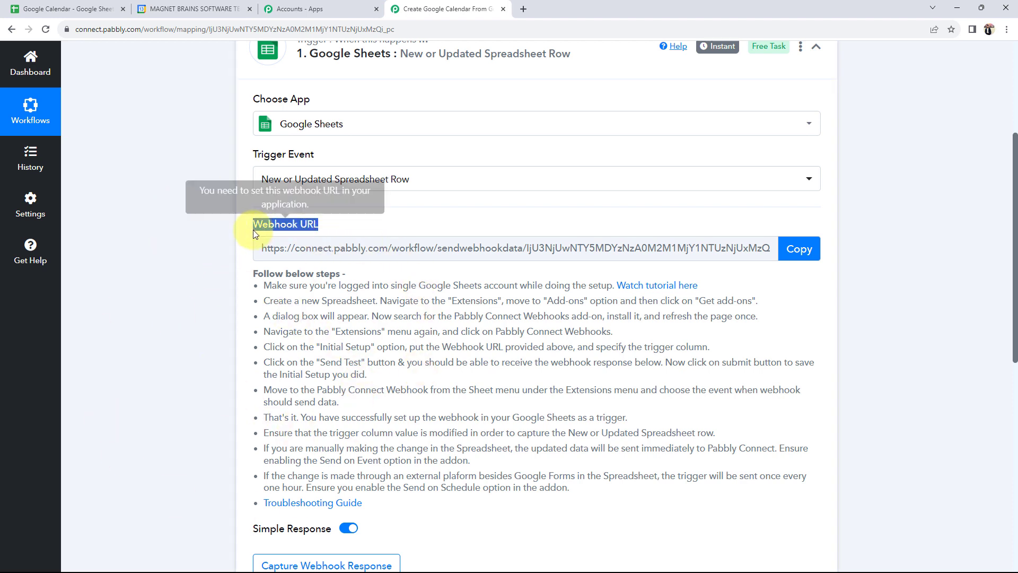
scroll(318, 297, "up", 2)
left_click(199, 370)
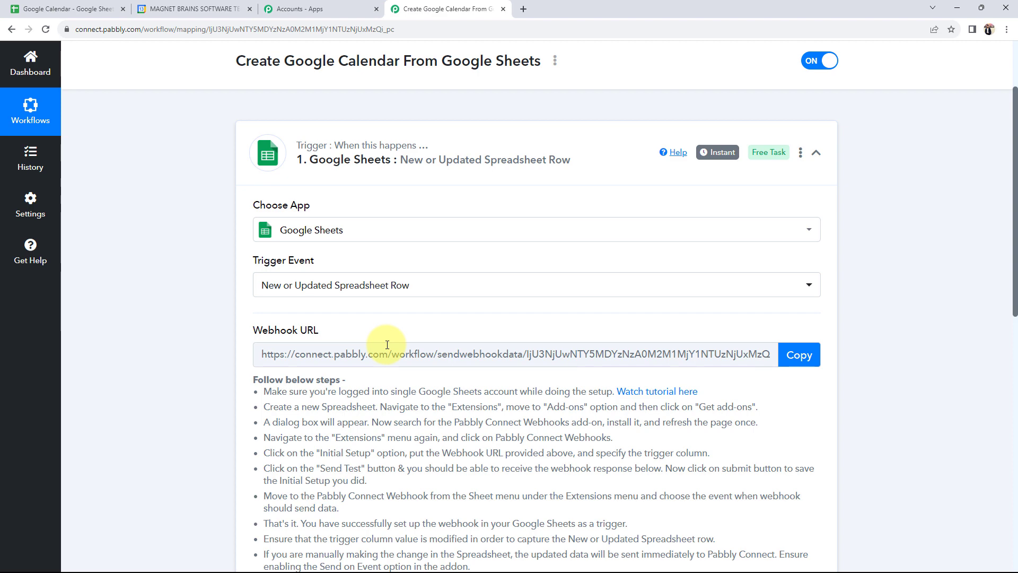
scroll(387, 345, "down", 4)
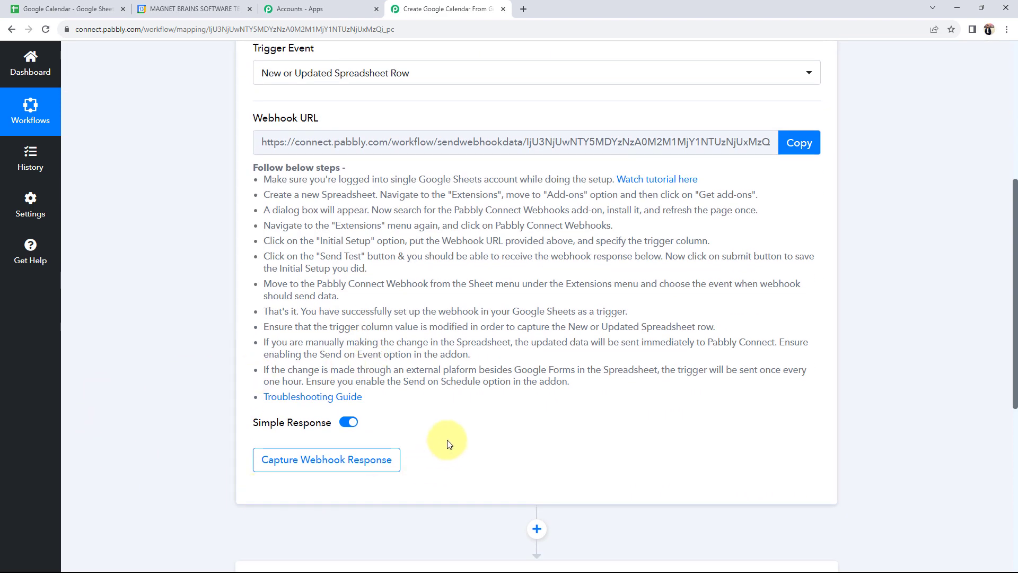
scroll(239, 365, "up", 3)
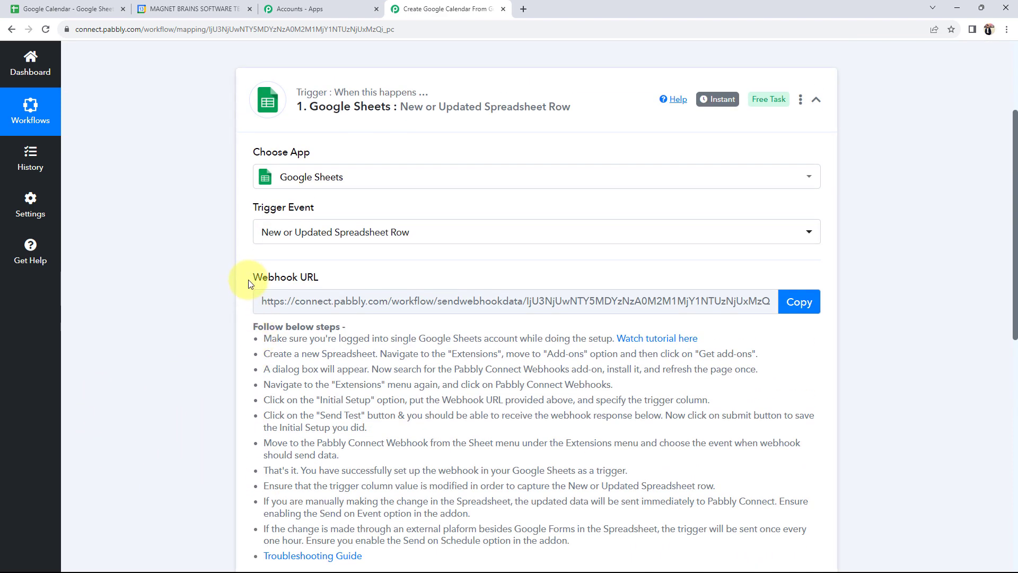
left_click_drag(248, 280, 341, 280)
left_click(250, 489)
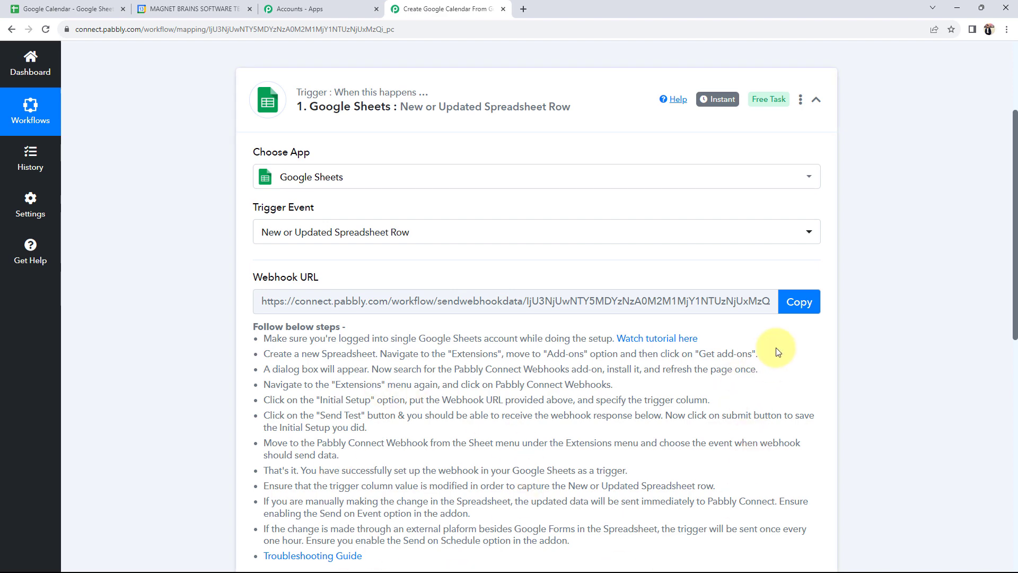
left_click(796, 302)
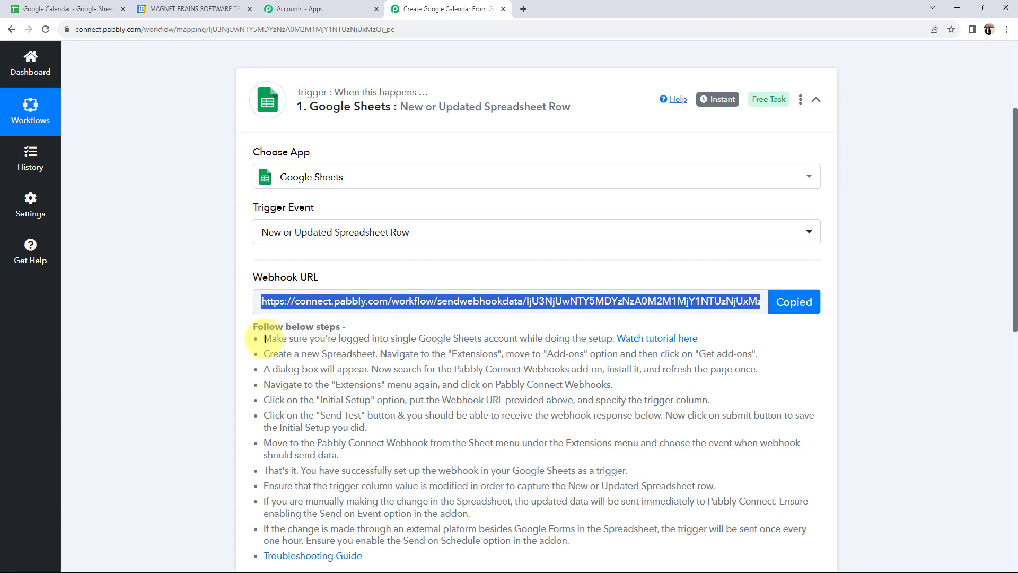
left_click_drag(264, 339, 597, 501)
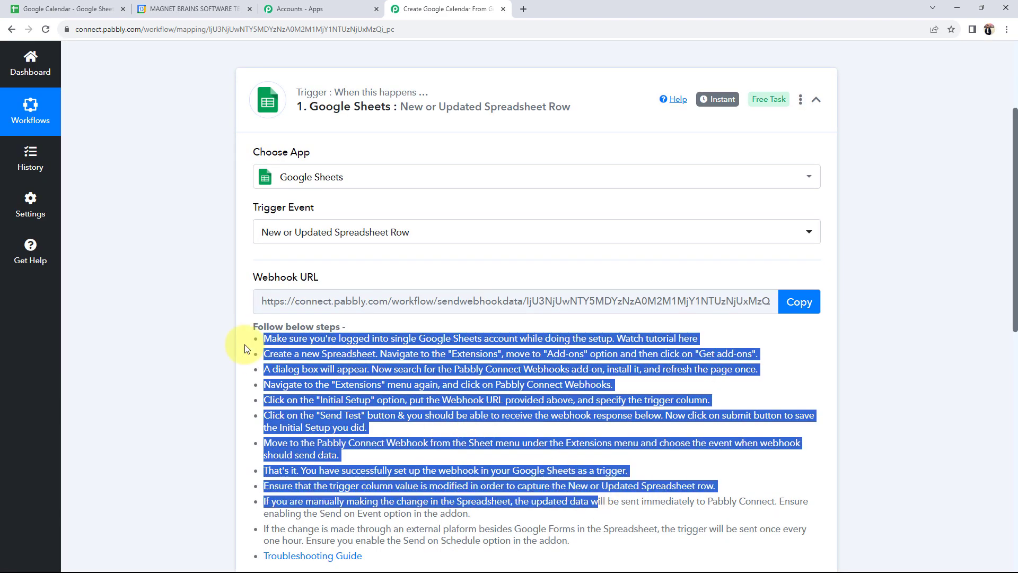
Switch to the Google Calendar spreadsheet and search the add-ons marketplace for Pabbly Connect Webhooks, then close the marketplace.
left_click(192, 329)
left_click(104, 6)
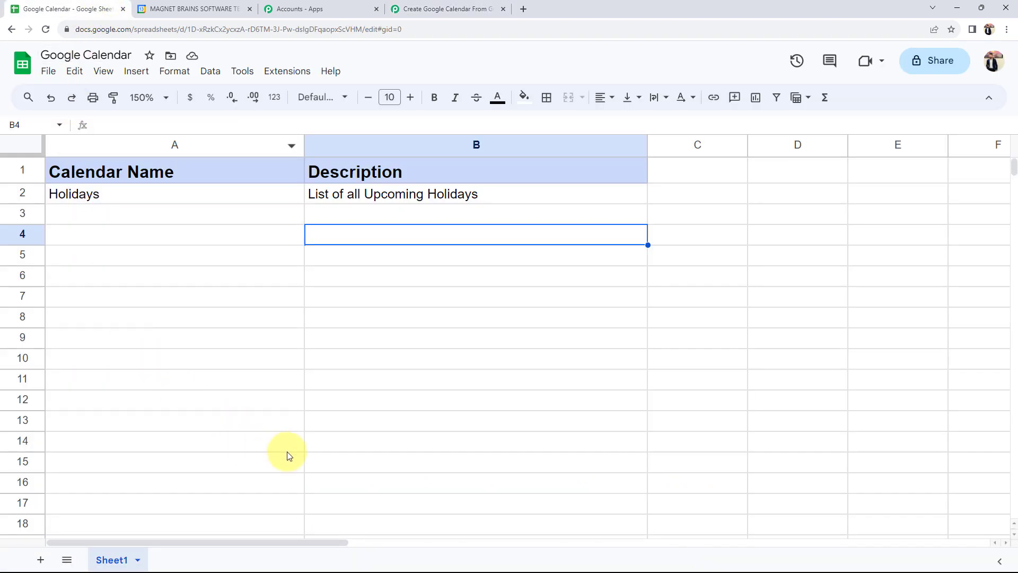
left_click(274, 73)
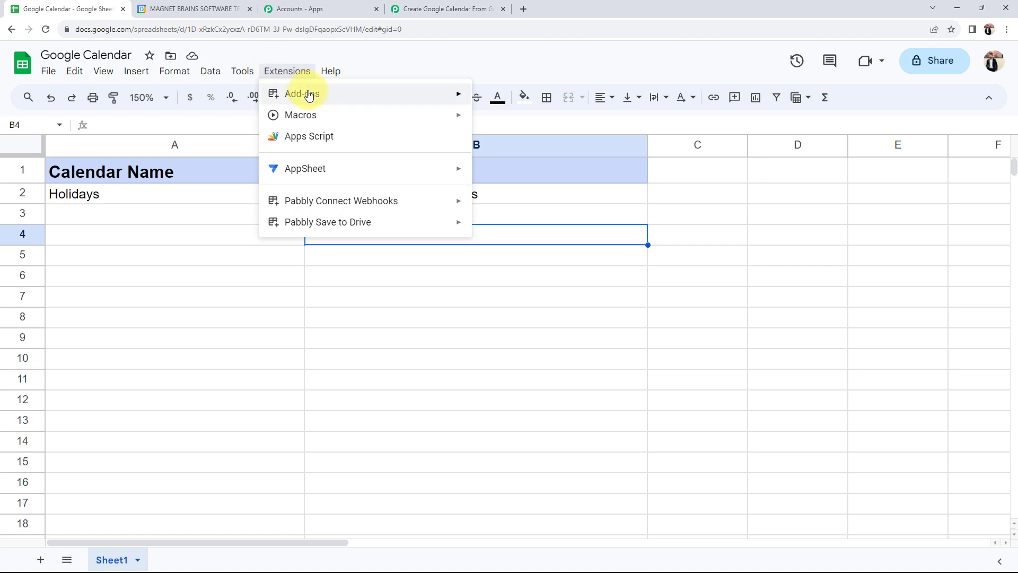
mouse_move(341, 95)
left_click(510, 97)
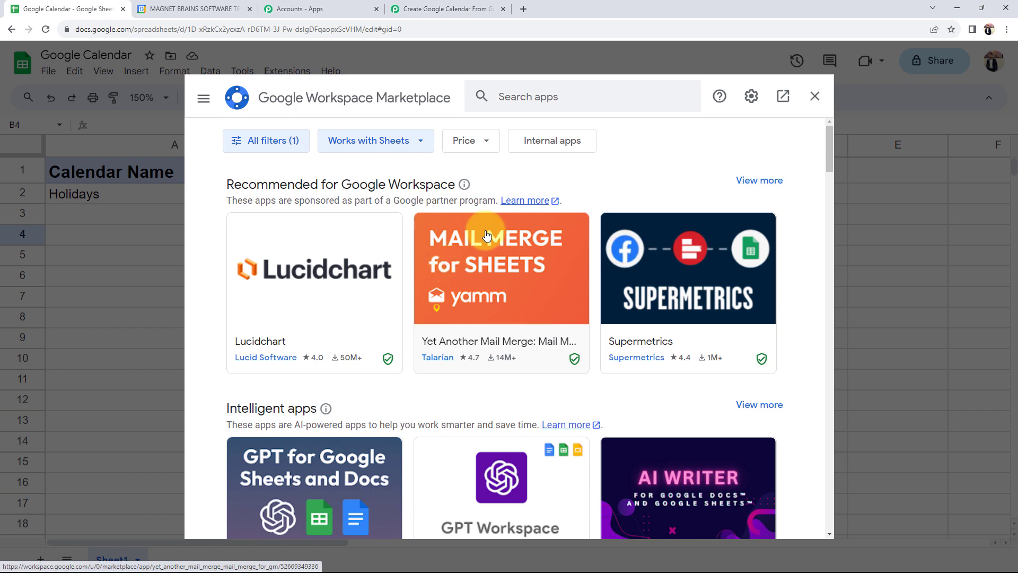
left_click(540, 94)
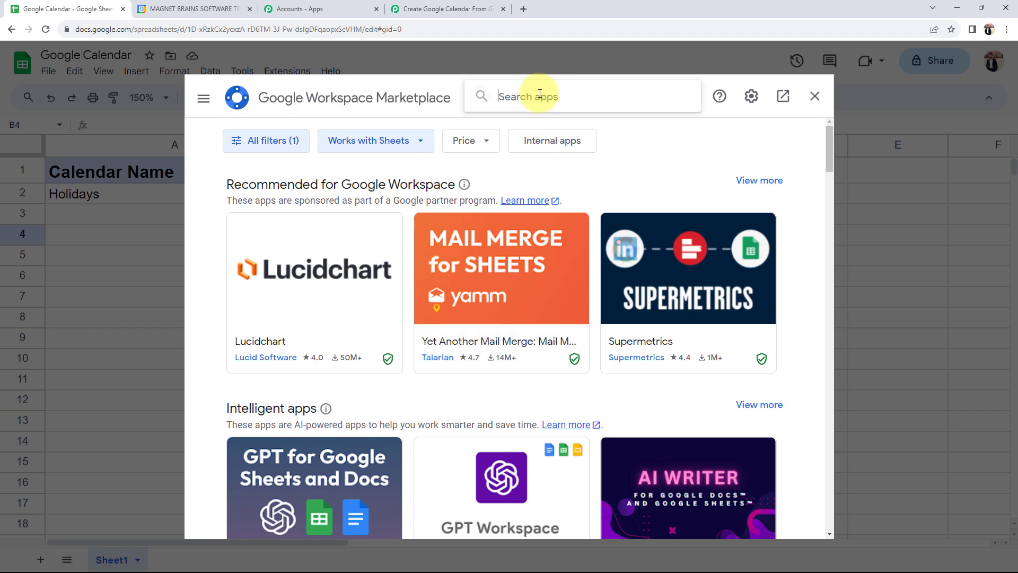
type("pabbly")
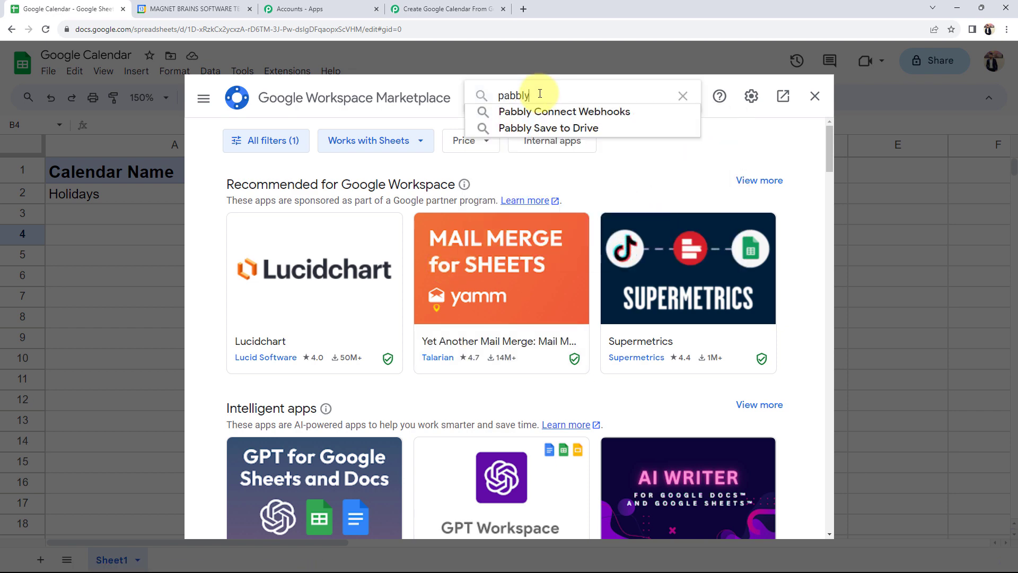
left_click(517, 111)
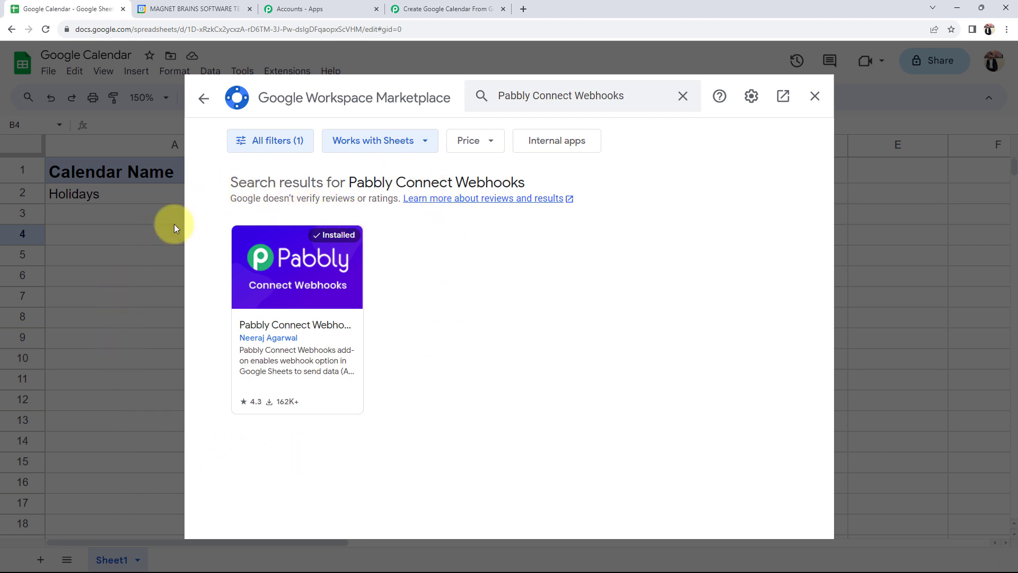
left_click(814, 97)
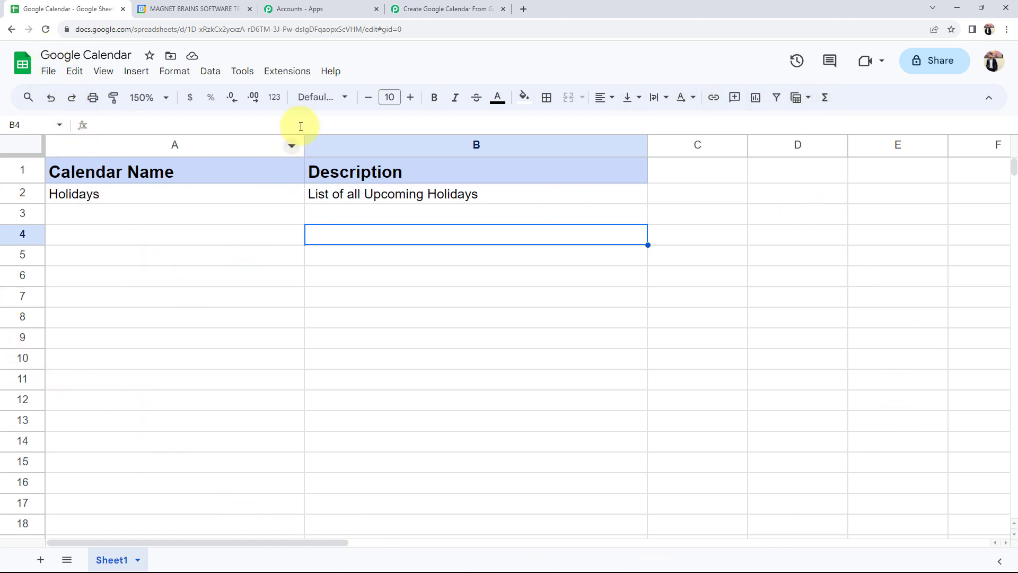
Open the Initial Setup of Pabbly Connect Webhooks and fill in the webhook URL copied from the Pabbly Connect trigger.
left_click(290, 74)
mouse_move(318, 211)
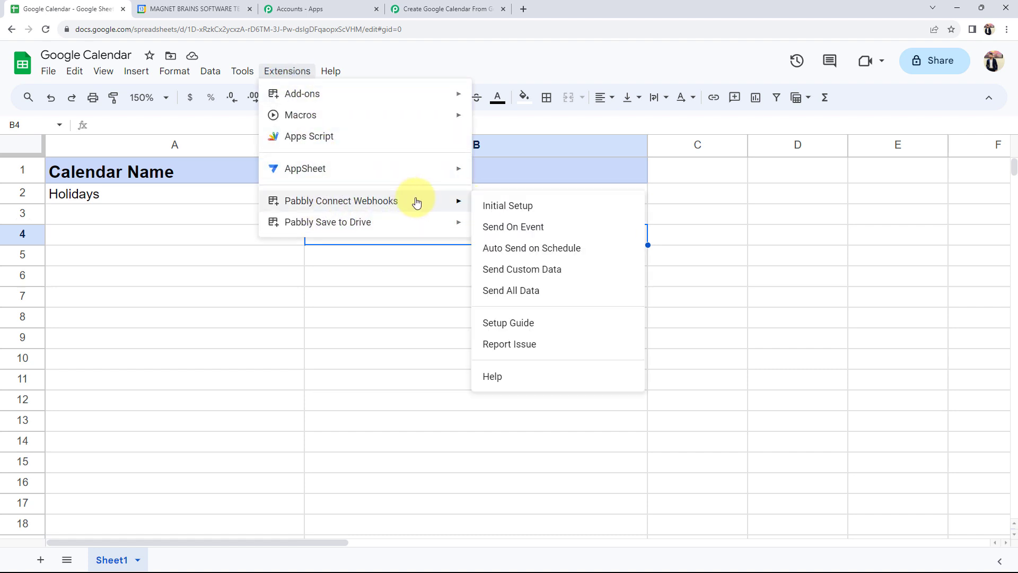
left_click(510, 209)
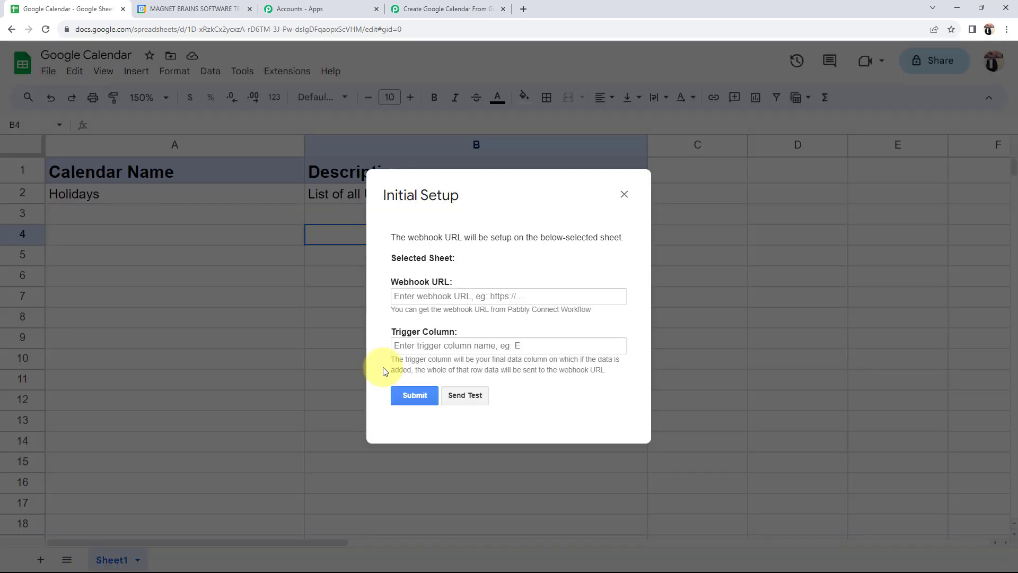
left_click(422, 294)
left_click(448, 9)
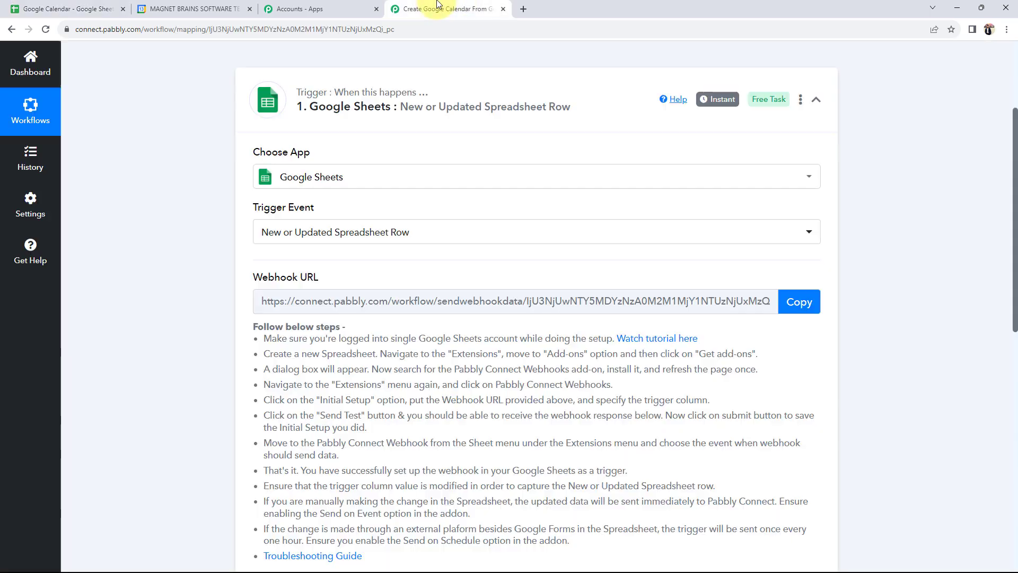
left_click(790, 297)
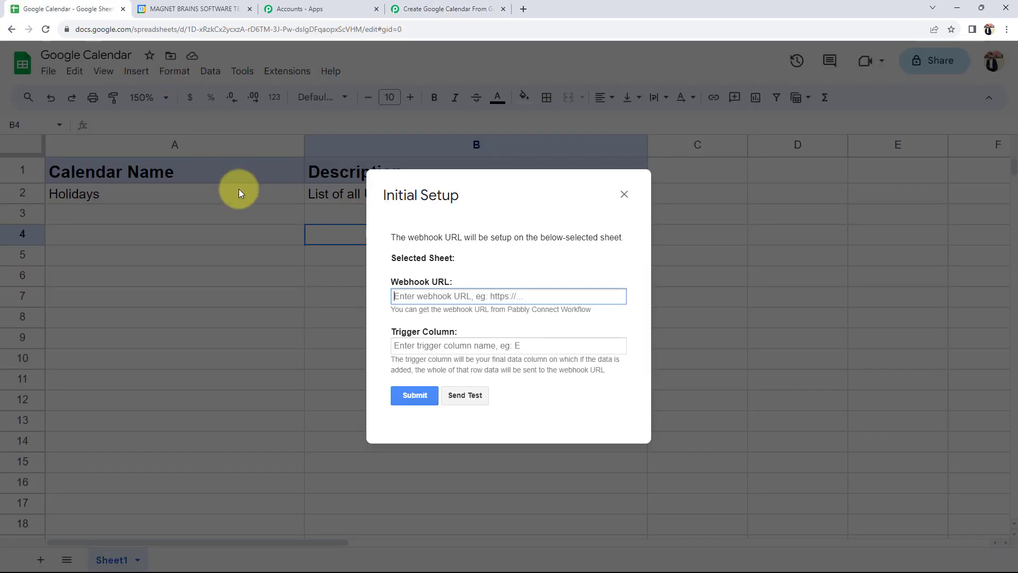
key("ctrl+v")
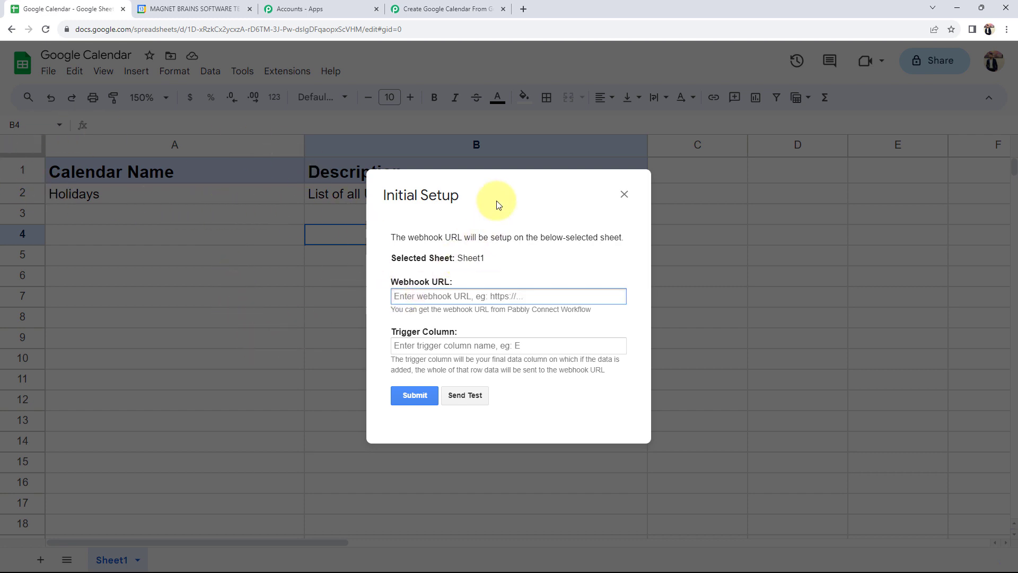
left_click_drag(488, 205, 255, 260)
key("ctrl+v")
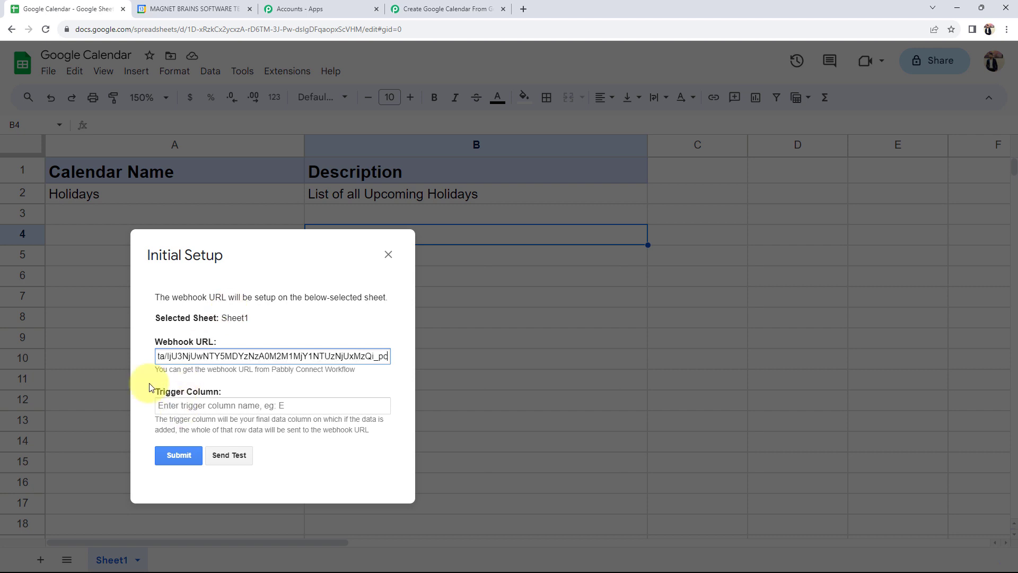
Set the trigger column to B and send the test data to the webhook.
left_click(170, 406)
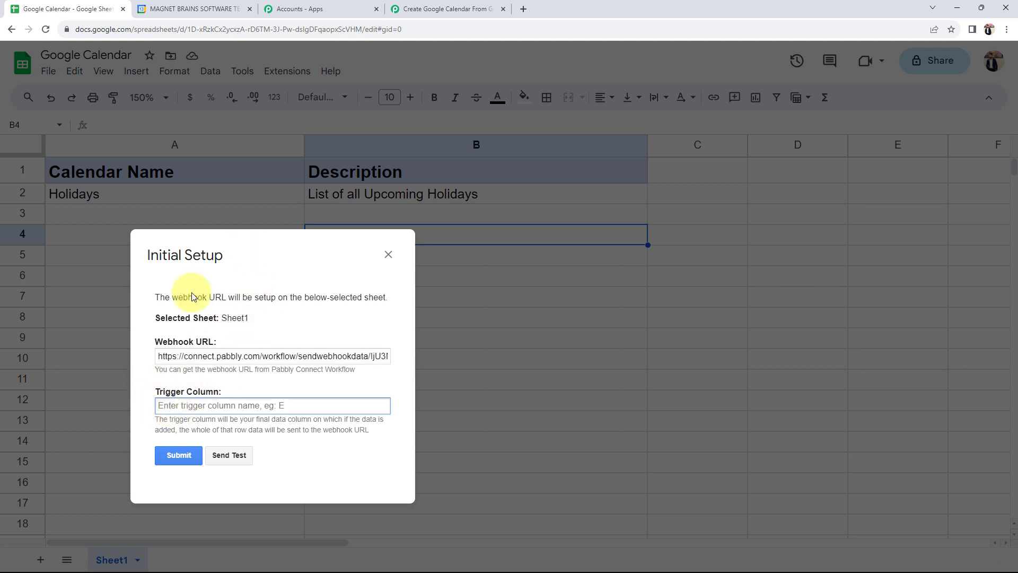
left_click_drag(293, 266, 255, 271)
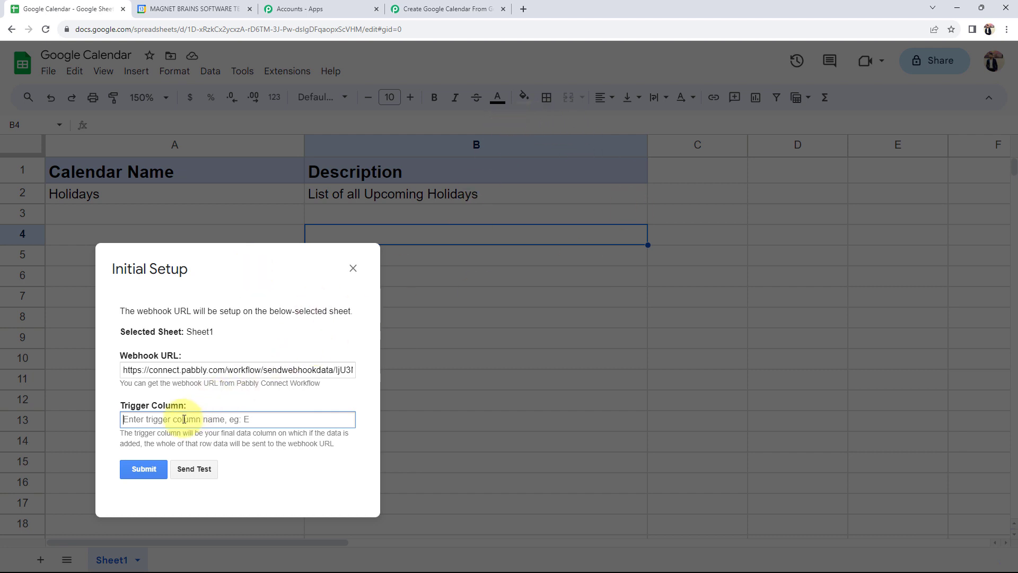
type("B")
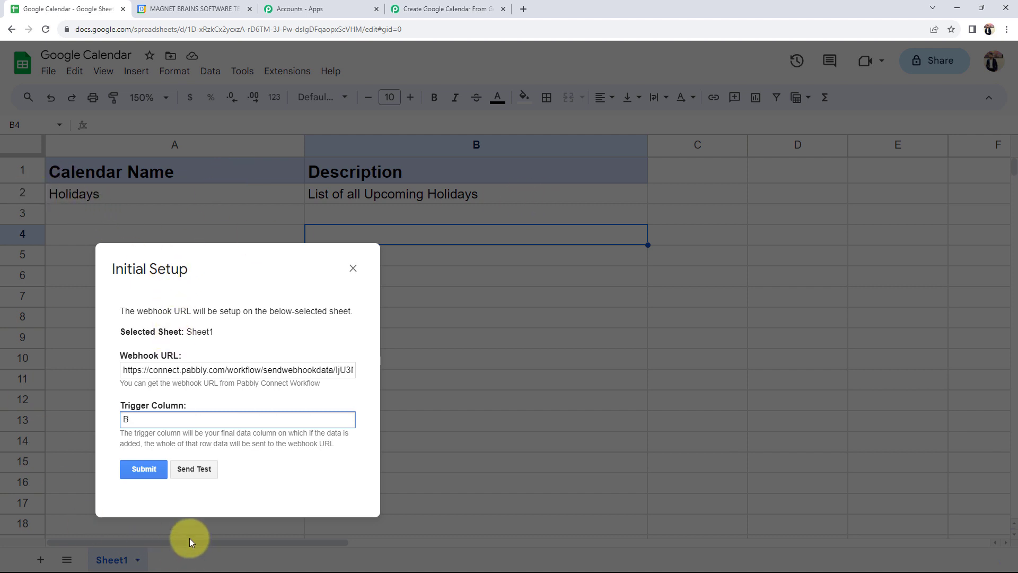
left_click(196, 468)
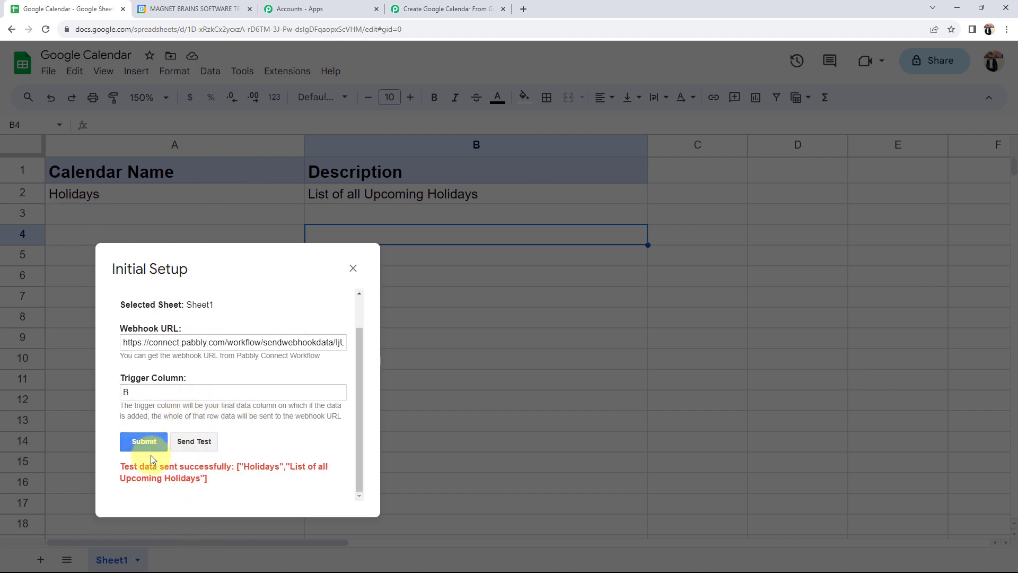
left_click_drag(126, 466, 232, 451)
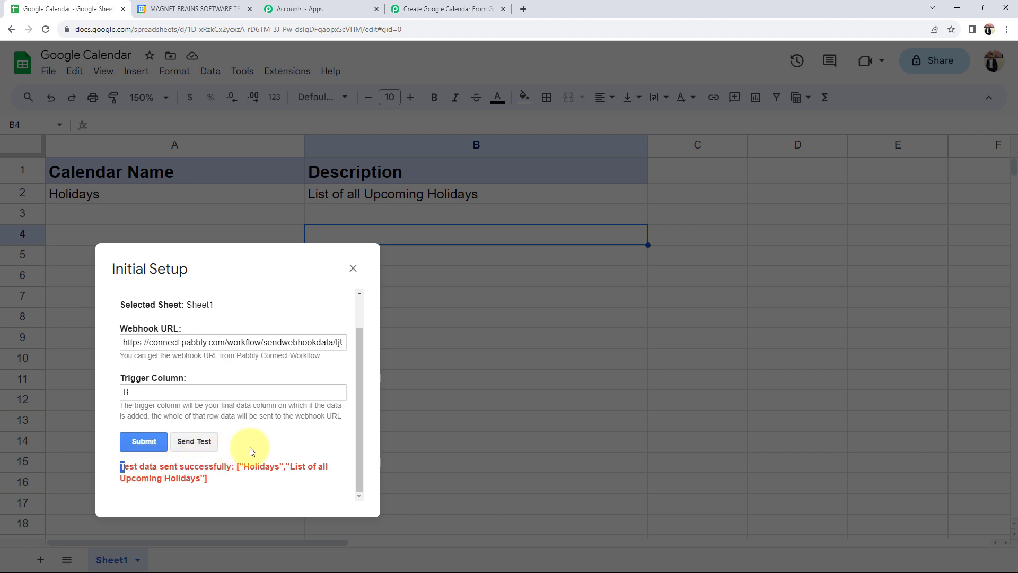
left_click(251, 447)
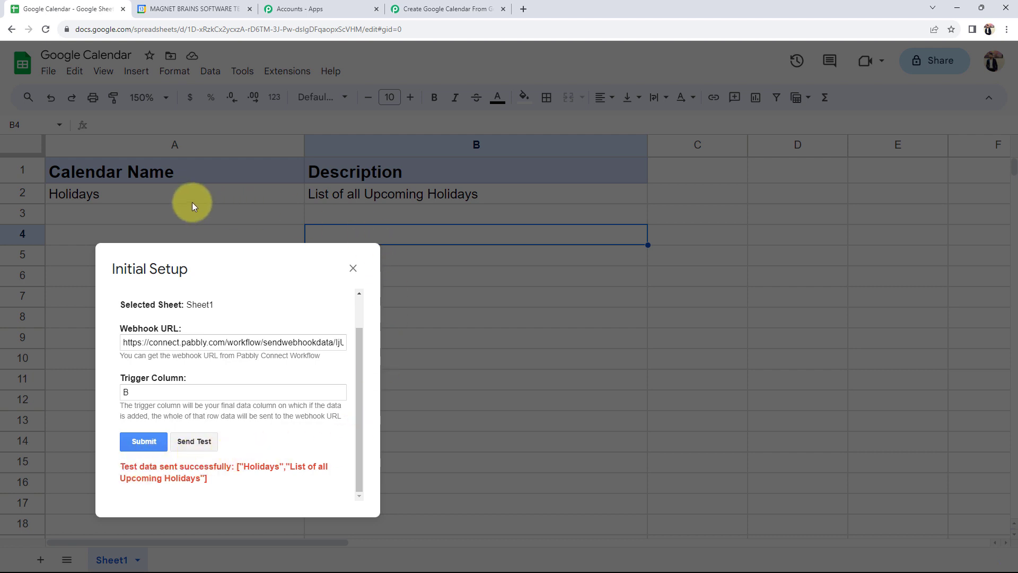
Submit the webhook's initial setup for Sheet1 and close the setup dialog.
left_click(144, 441)
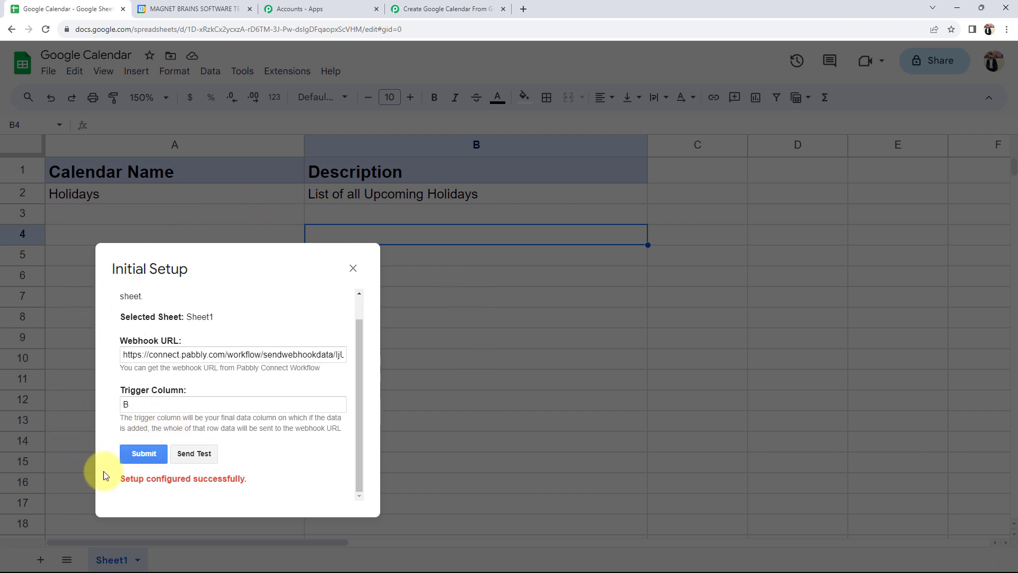
left_click_drag(139, 479, 272, 487)
left_click(277, 457)
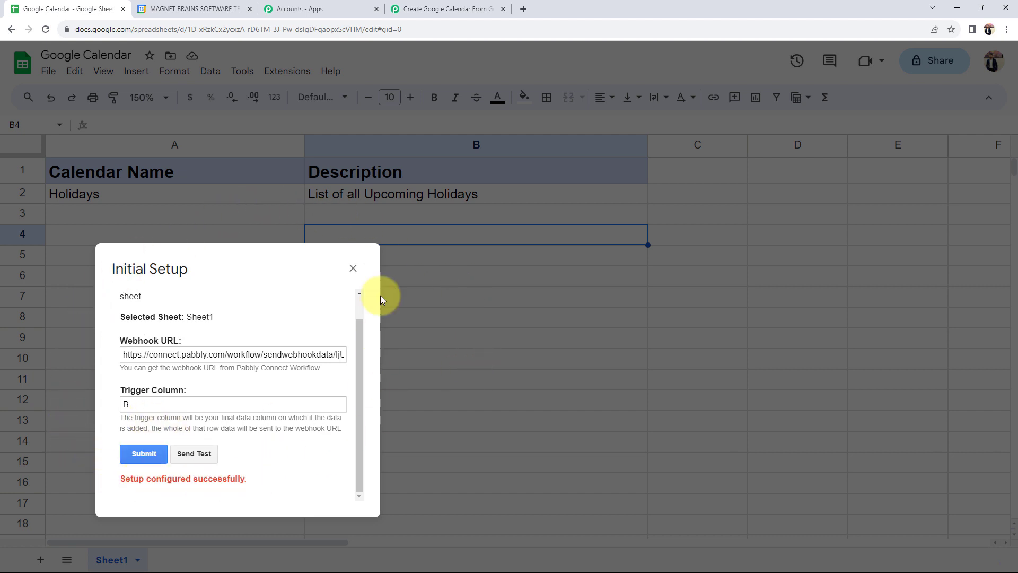
left_click(352, 268)
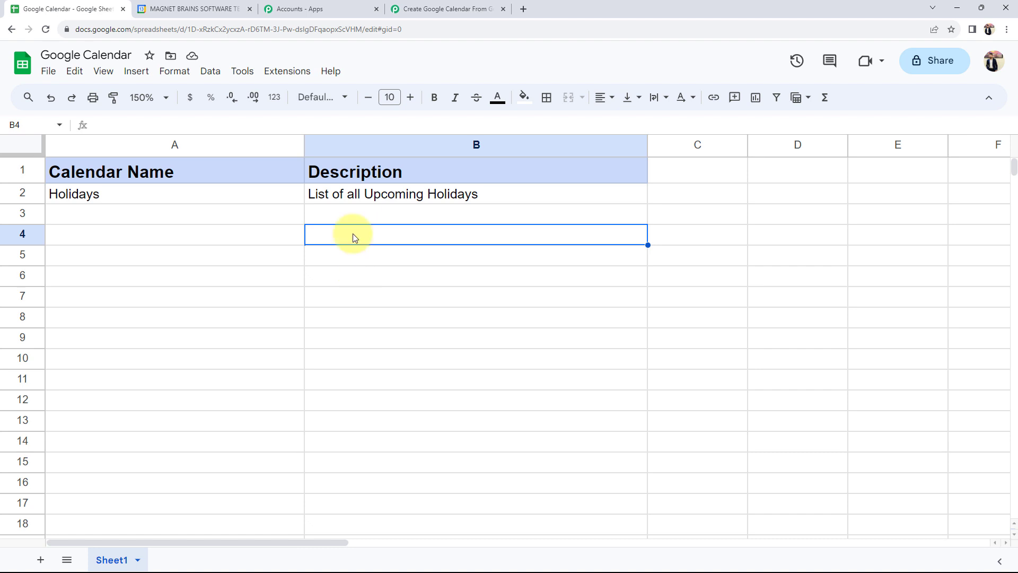
Enable Send On Event for the sheet in the Pabbly Connect Webhooks add-on.
left_click(285, 69)
mouse_move(325, 206)
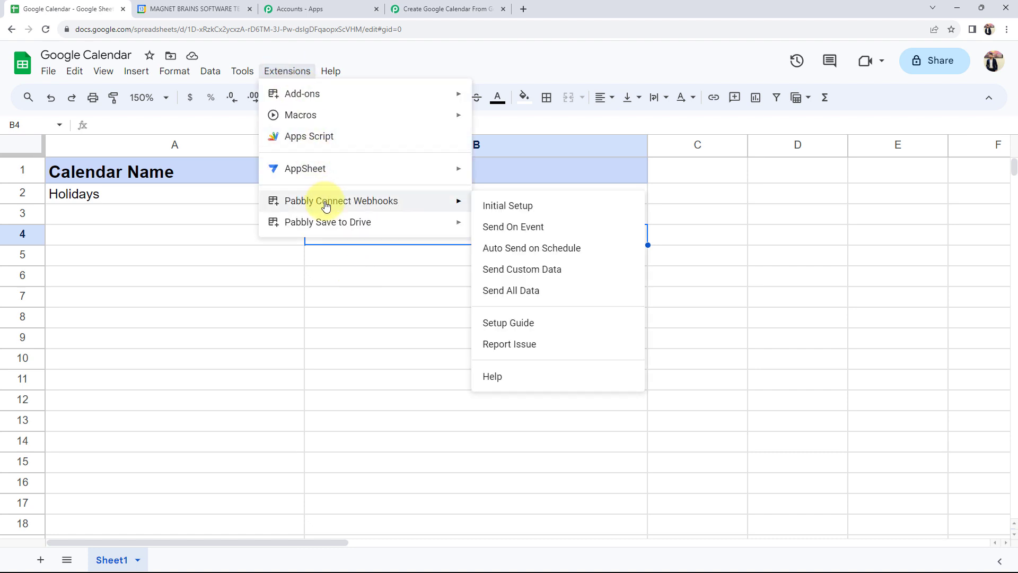
left_click(505, 228)
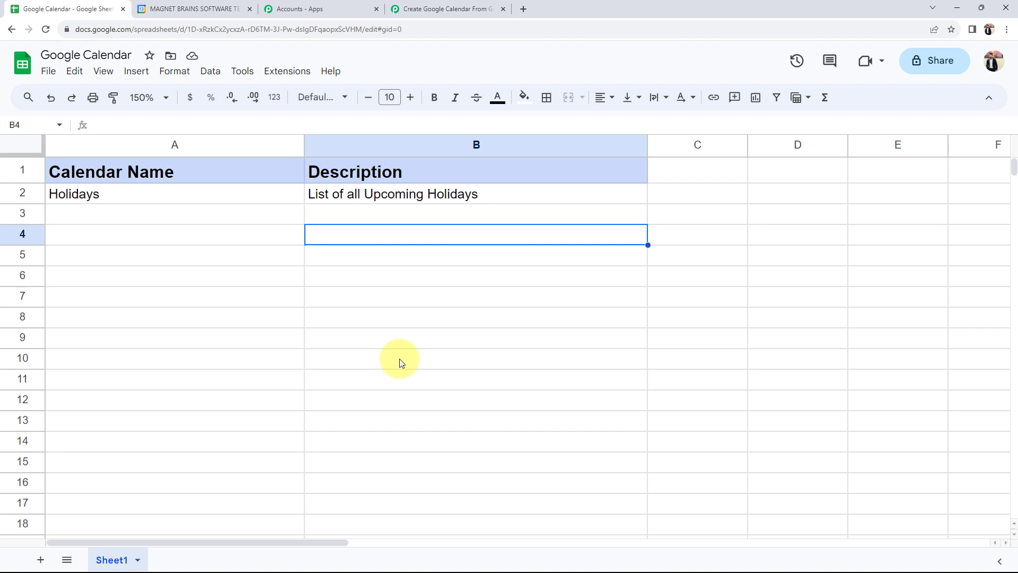
Back in Pabbly Connect, review the trigger's received response, including trigger column, spreadsheet name, calendar name and description, and collapse the trigger.
left_click(446, 9)
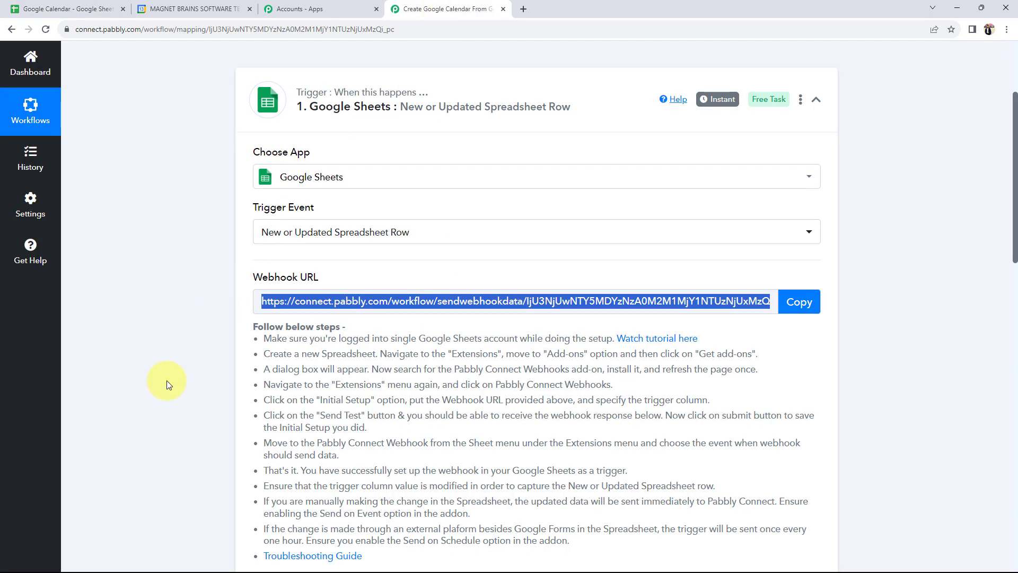
scroll(174, 404, "down", 9)
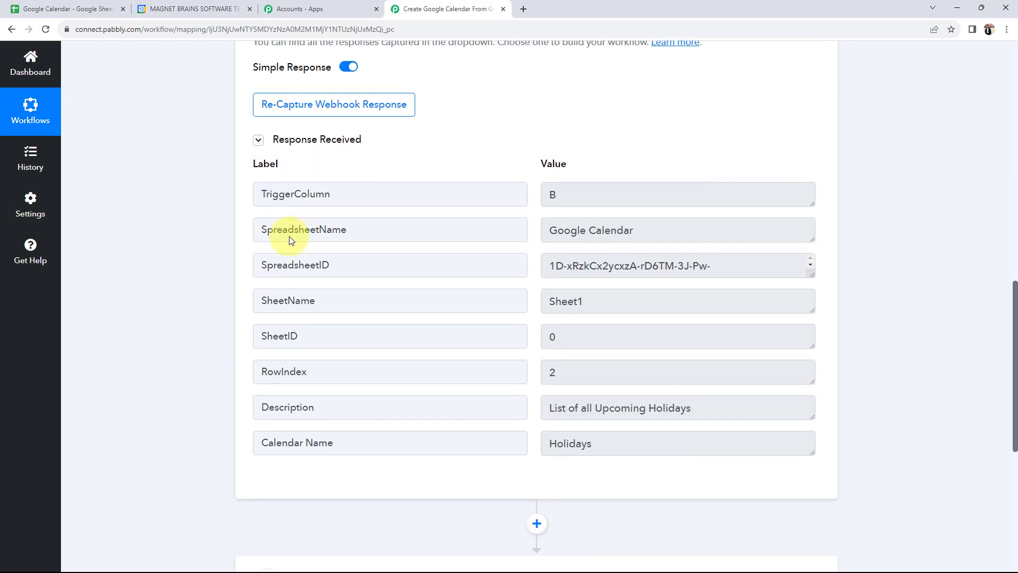
left_click(573, 200)
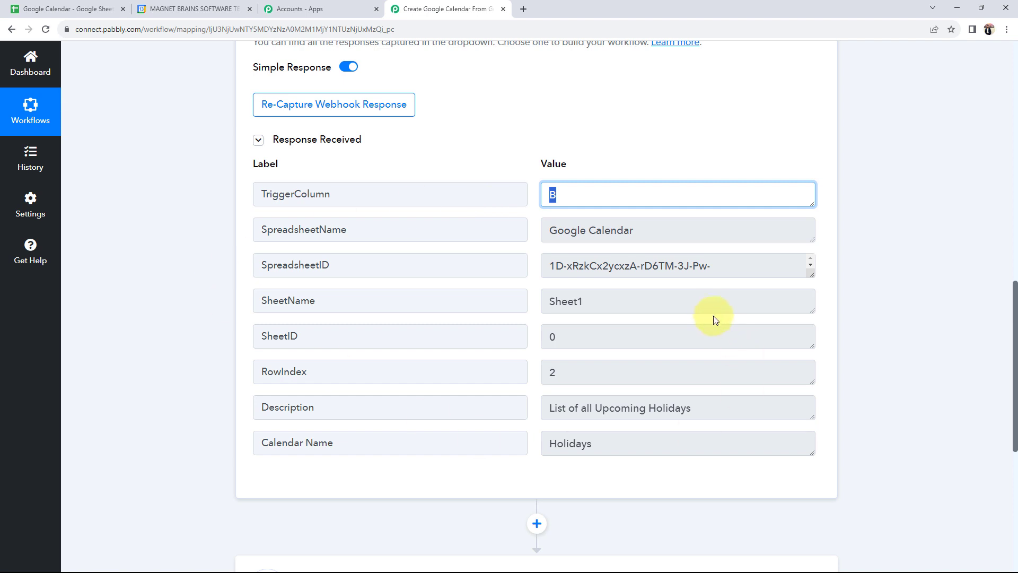
left_click_drag(667, 237, 506, 248)
scroll(554, 323, "down", 1)
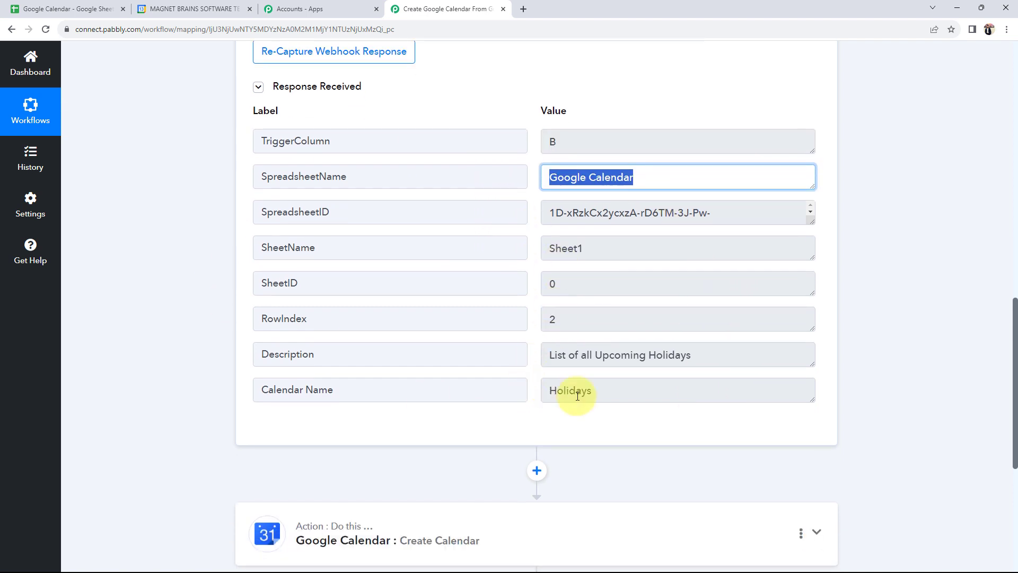
left_click_drag(629, 397, 537, 390)
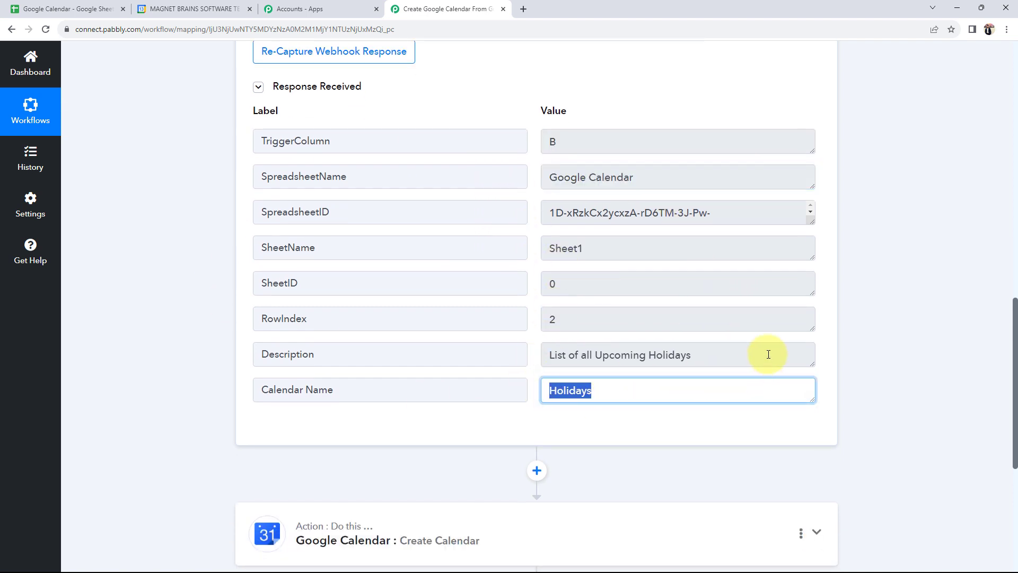
left_click_drag(700, 355, 522, 355)
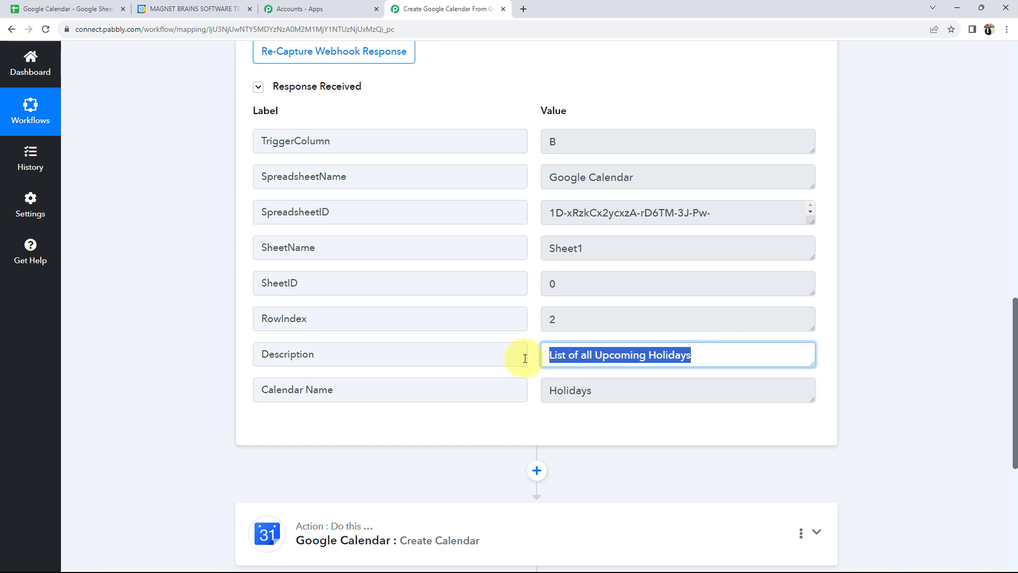
left_click(177, 314)
scroll(193, 369, "up", 10)
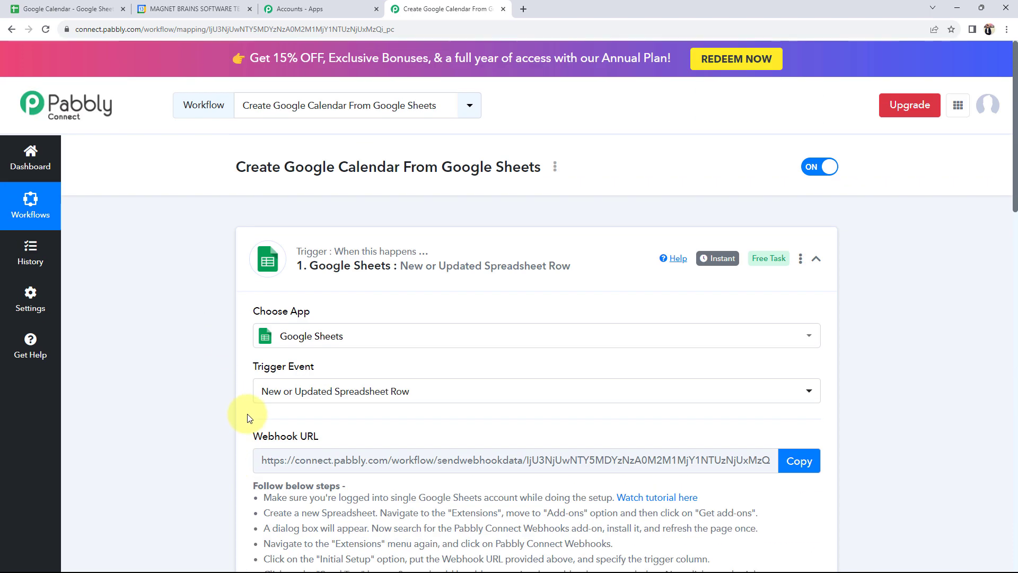
left_click(557, 263)
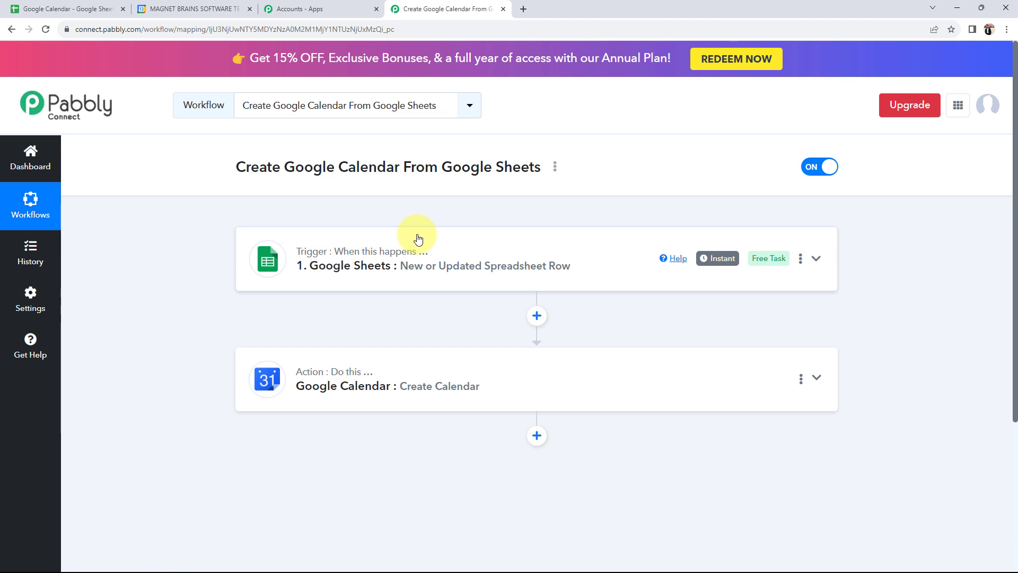
Connect the Create Calendar action to Google Calendar through a new connection, signing in with a Google account and granting Pabbly Connect Calendar access.
left_click(289, 386)
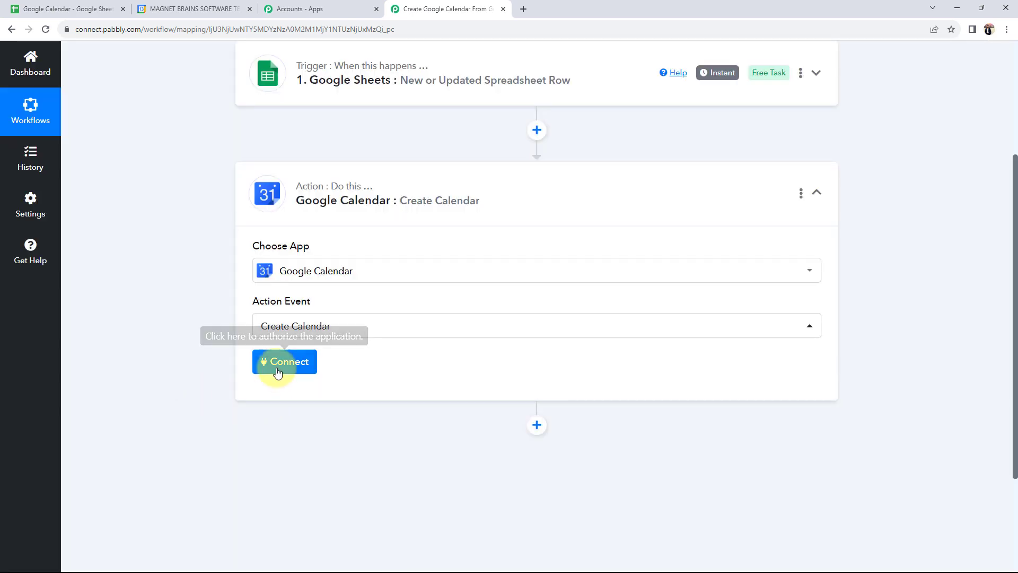
left_click(282, 363)
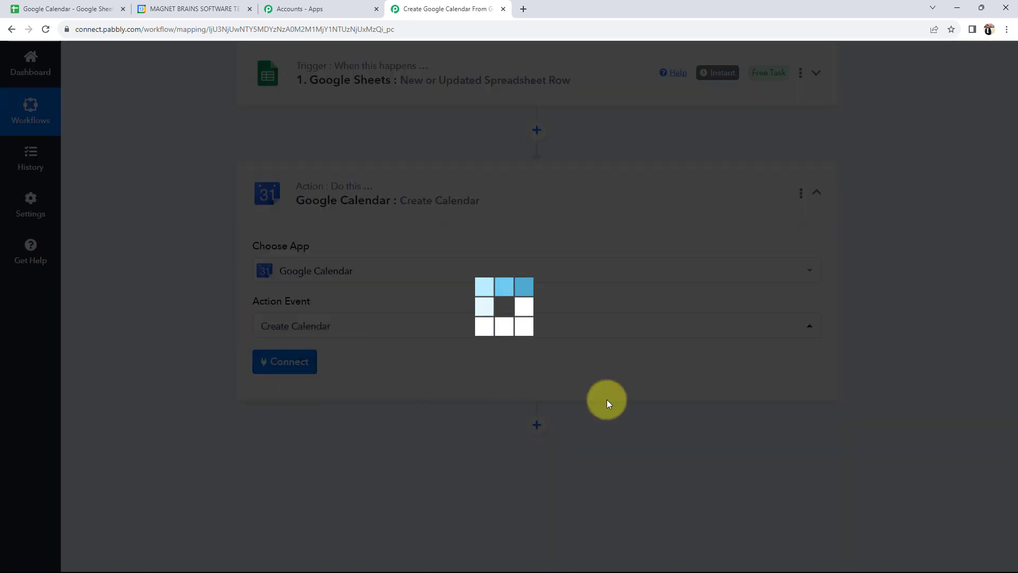
left_click(469, 169)
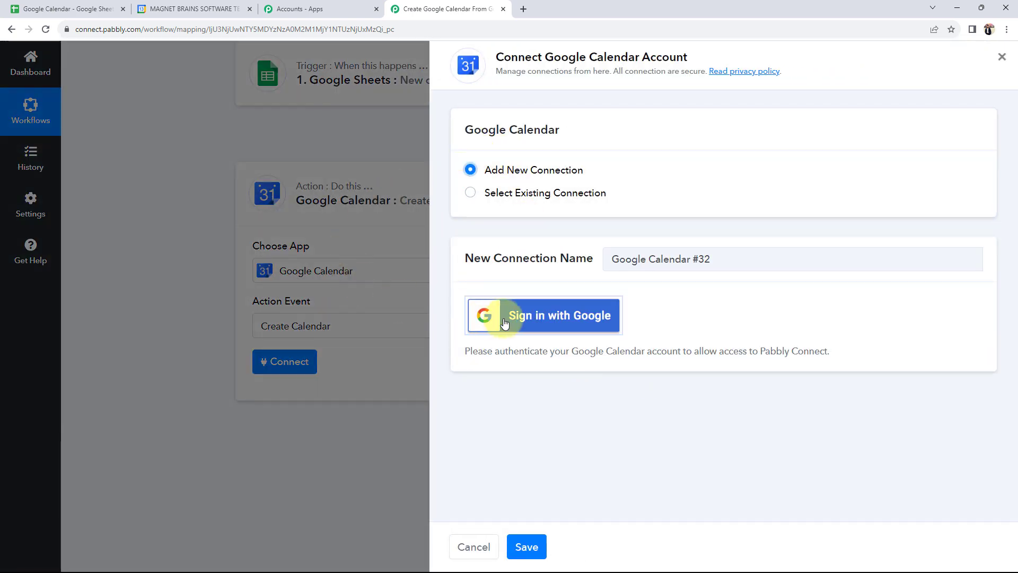
left_click(484, 315)
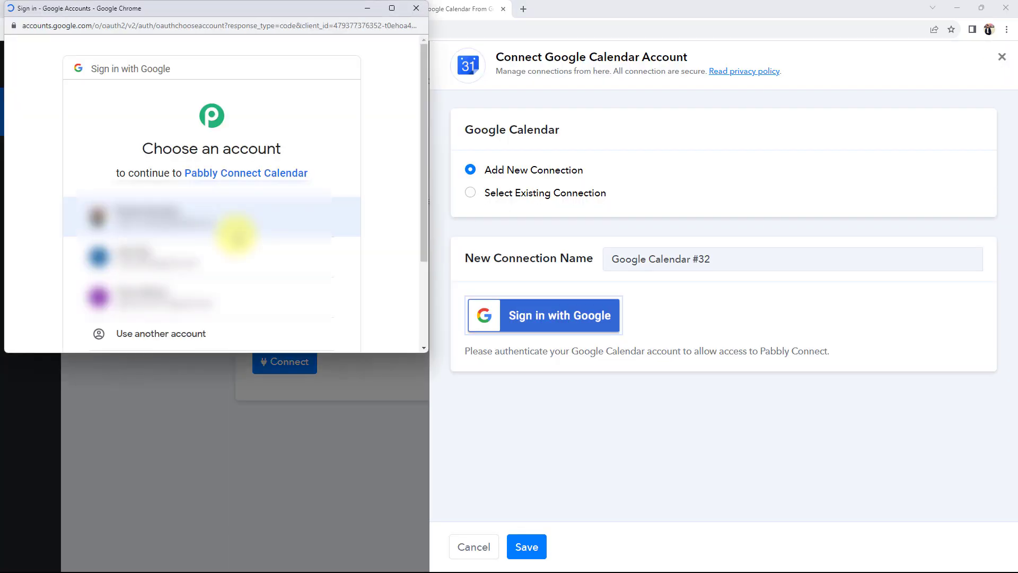
left_click(121, 281)
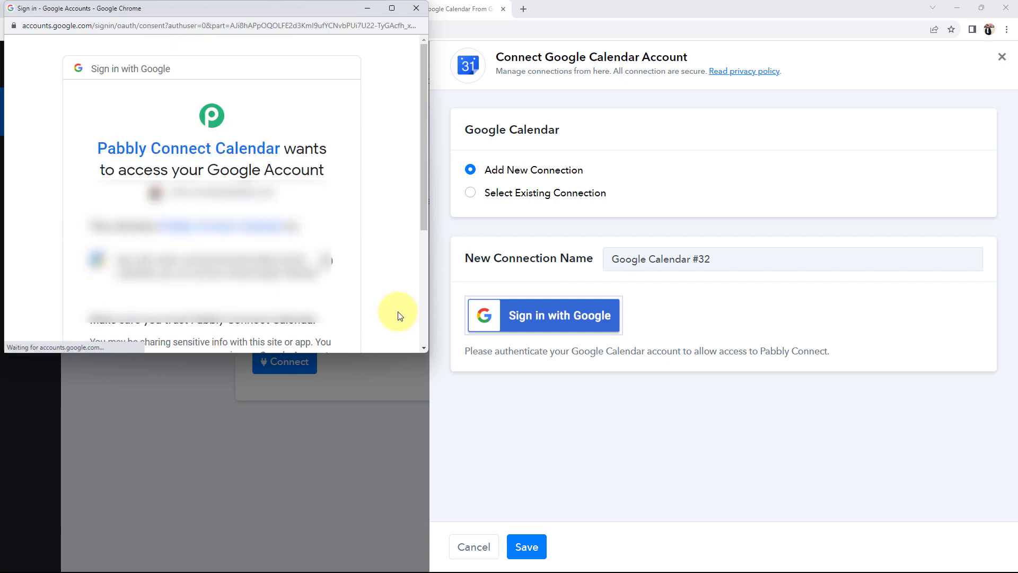
scroll(331, 316, "down", 3)
left_click(286, 264)
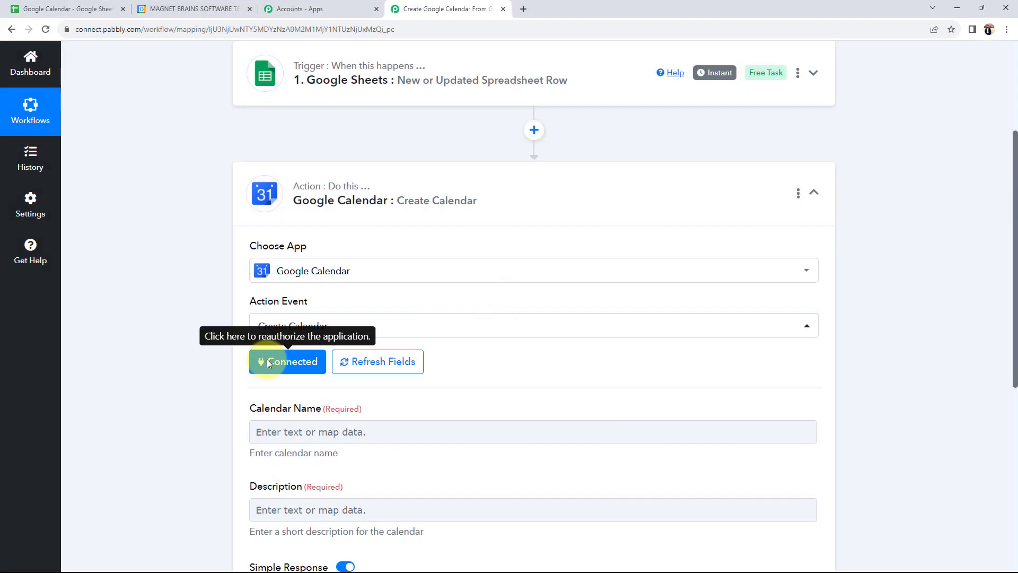
Examine the action's required Calendar Name and Description fields and compare them with row 2 of the Google Calendar spreadsheet in Google Sheets.
scroll(268, 363, "down", 3)
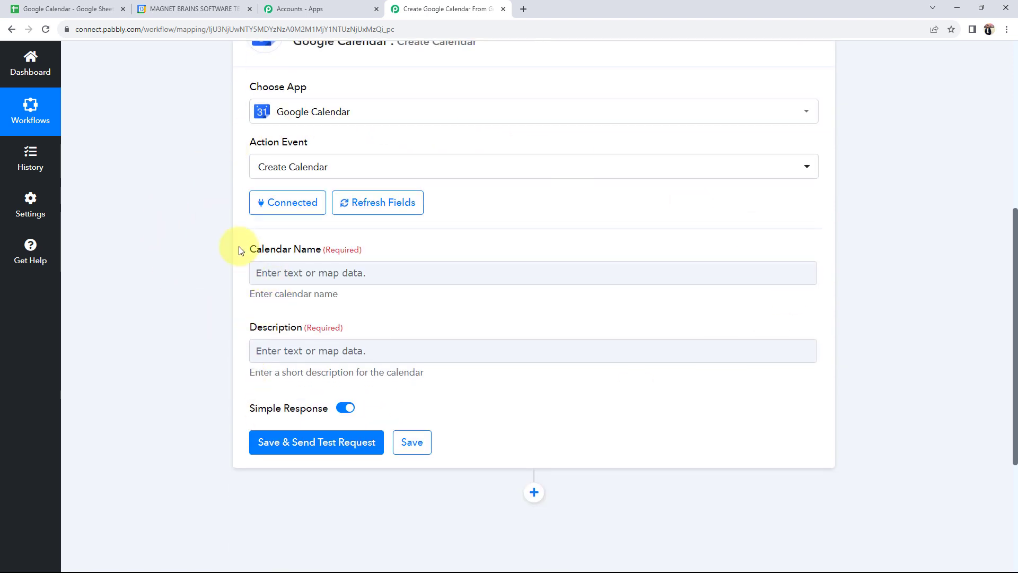
left_click_drag(239, 246, 313, 249)
left_click_drag(247, 330, 318, 327)
left_click(199, 295)
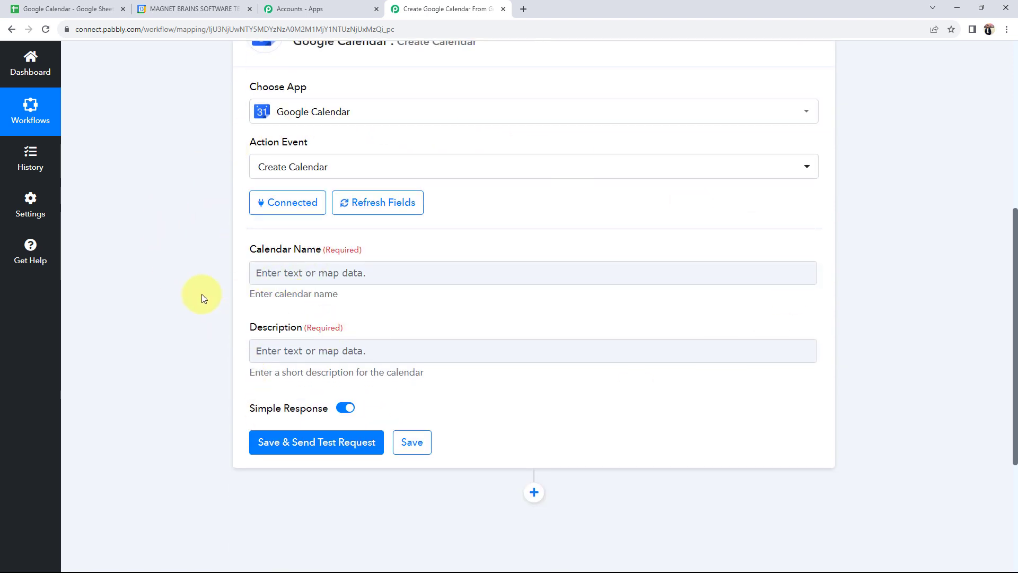
left_click(68, 5)
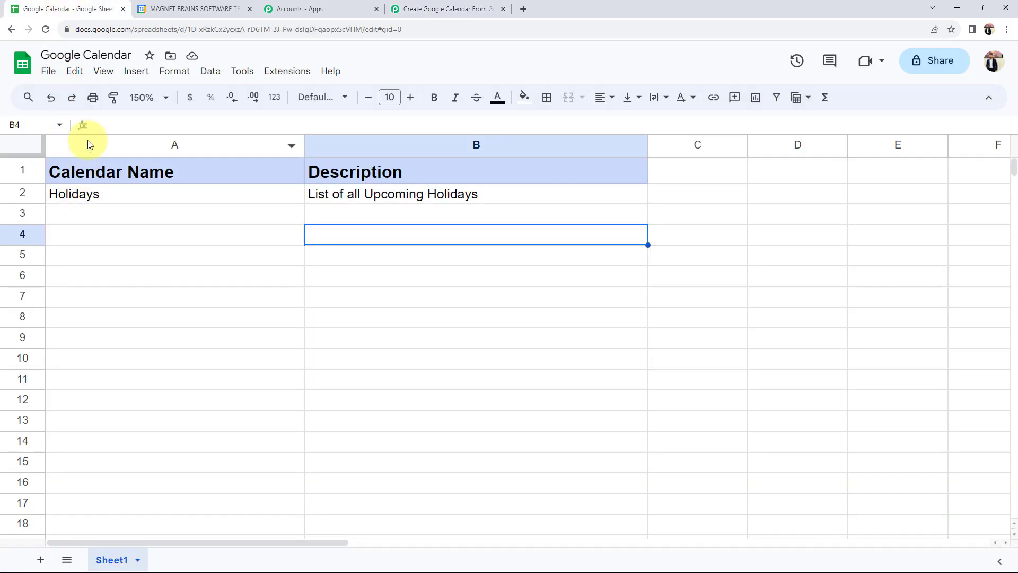
left_click(257, 196)
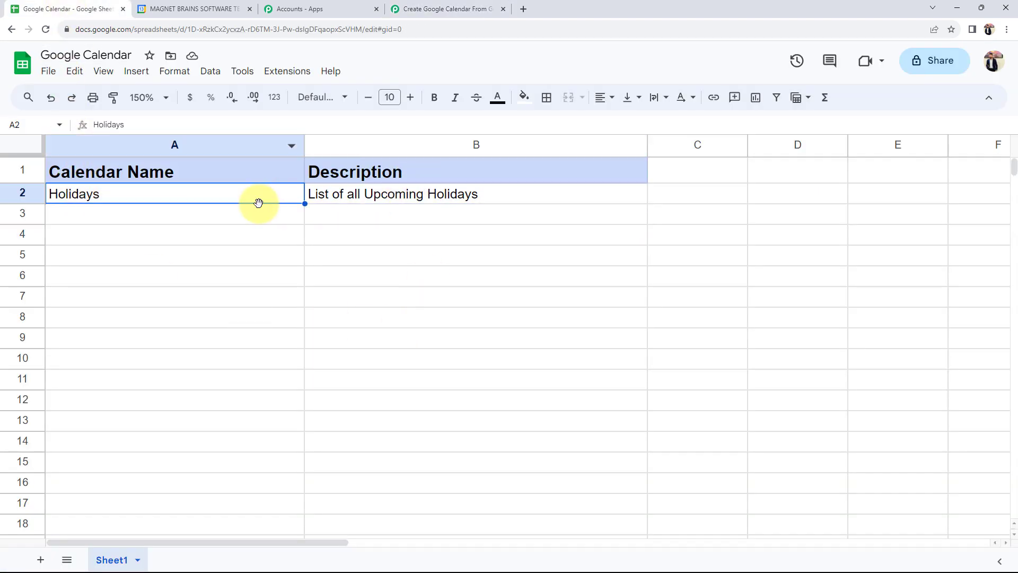
left_click(416, 7)
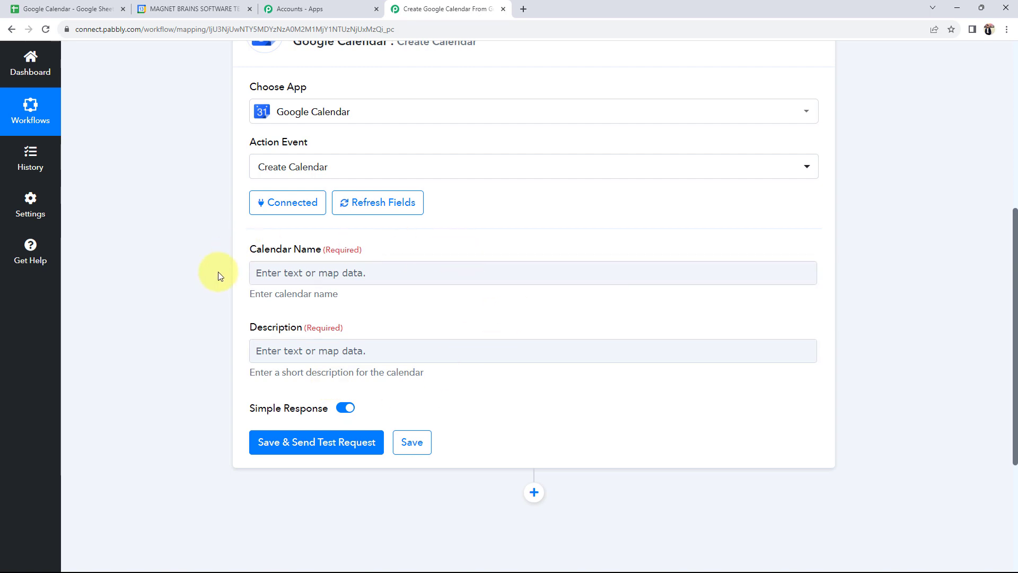
scroll(218, 276, "up", 7)
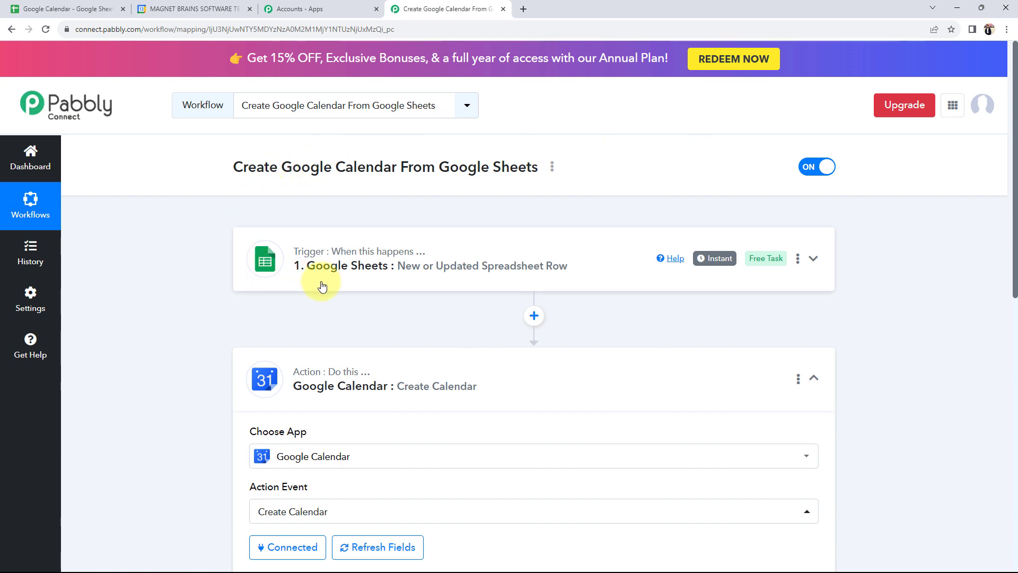
scroll(159, 401, "down", 7)
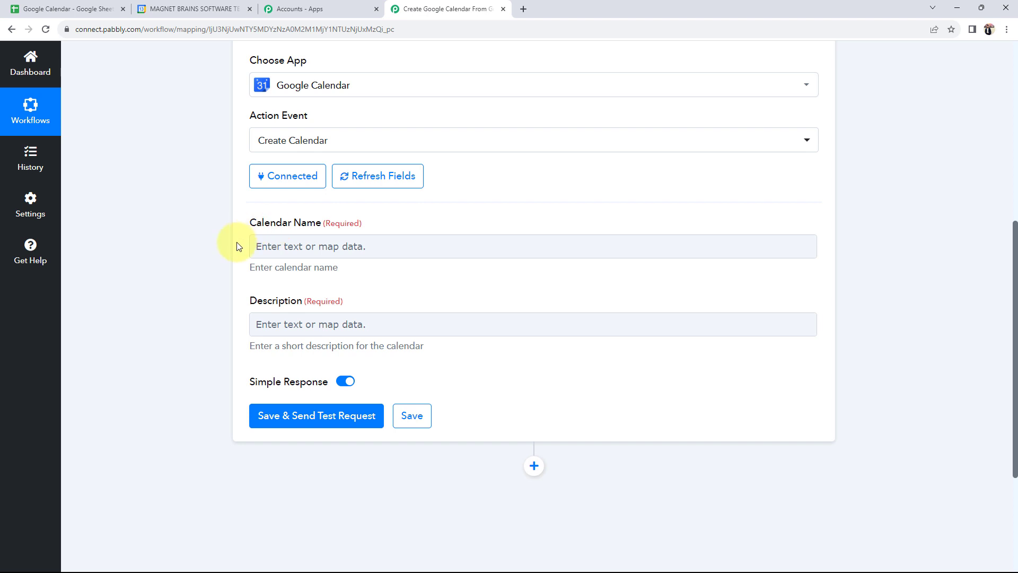
Map the action's Calendar Name field to the Calendar Name value from the Google Sheets trigger.
left_click(269, 247)
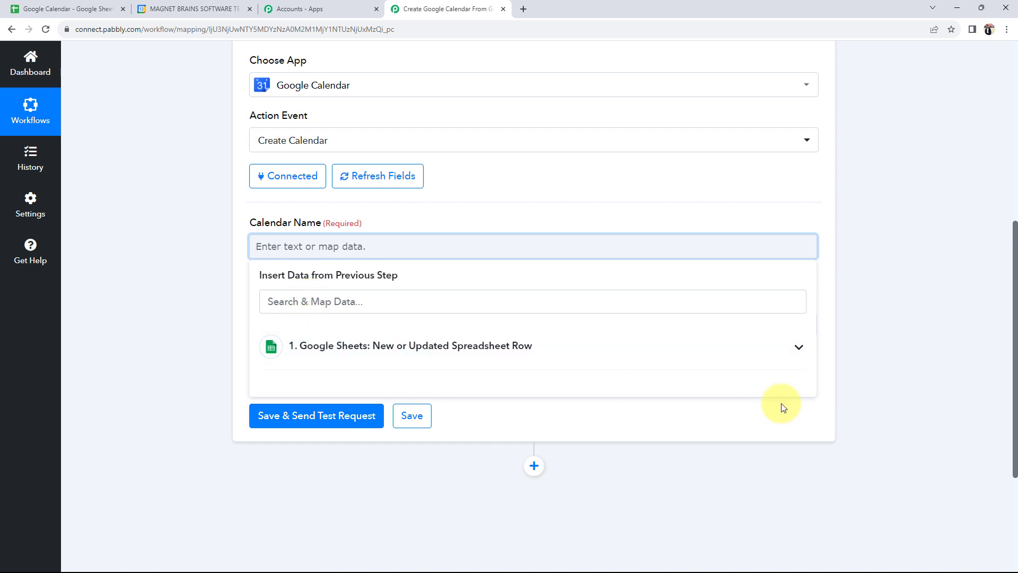
left_click(796, 347)
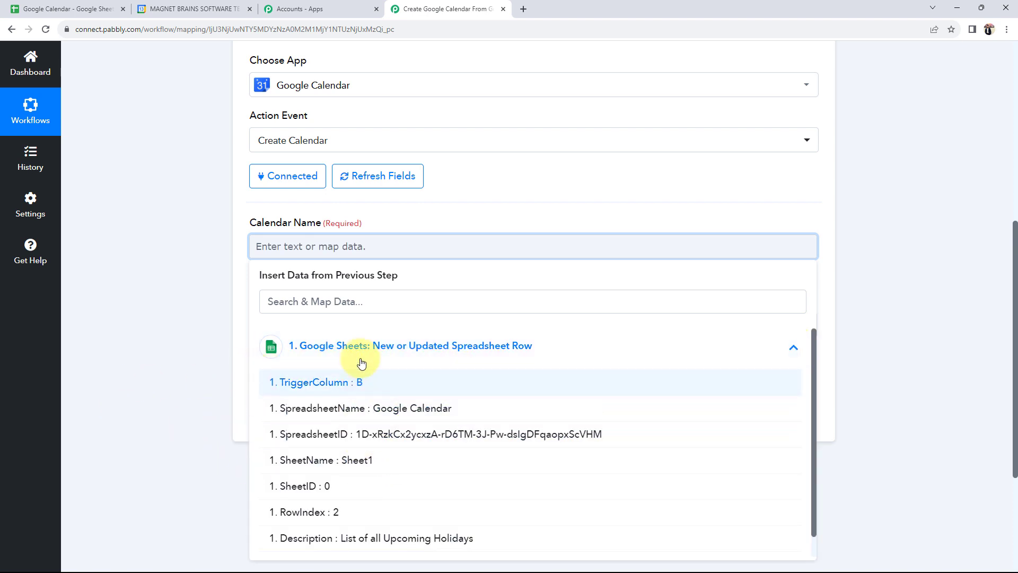
scroll(411, 497, "down", 1)
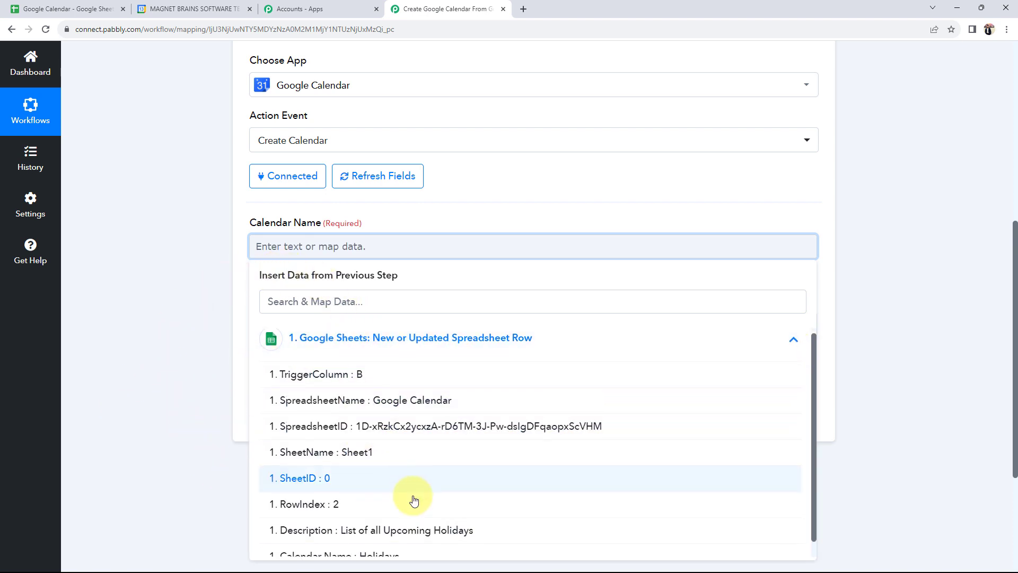
left_click(324, 541)
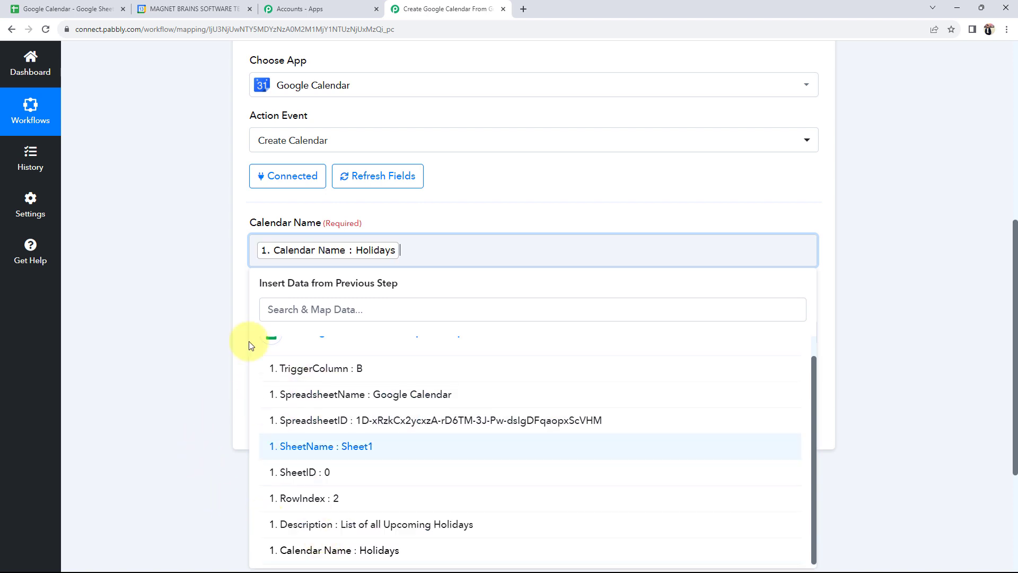
left_click(212, 198)
Map the action's Description field to the Description value from the Google Sheets trigger.
scroll(184, 275, "down", 2)
left_click(291, 226)
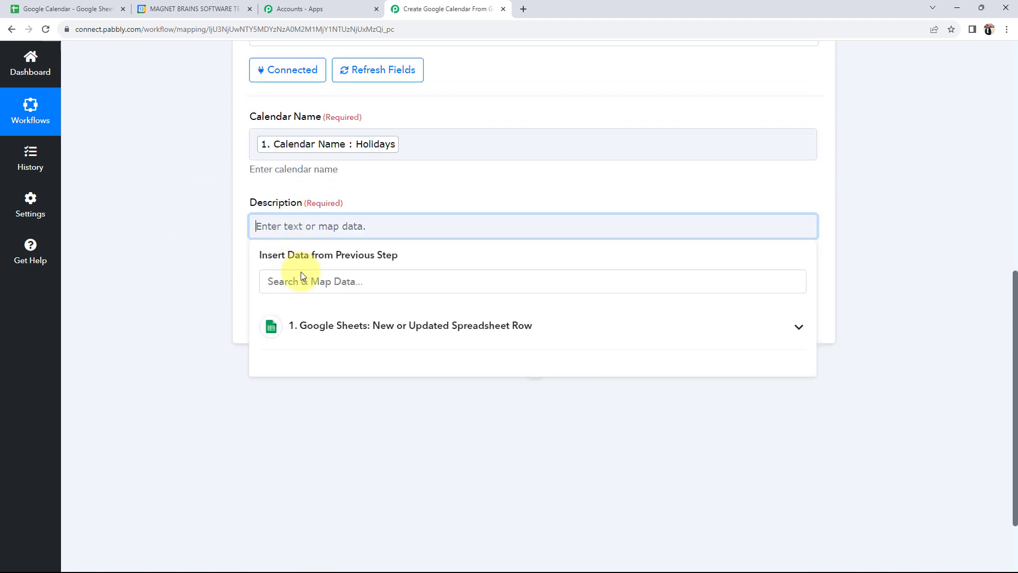
left_click(318, 324)
left_click(336, 515)
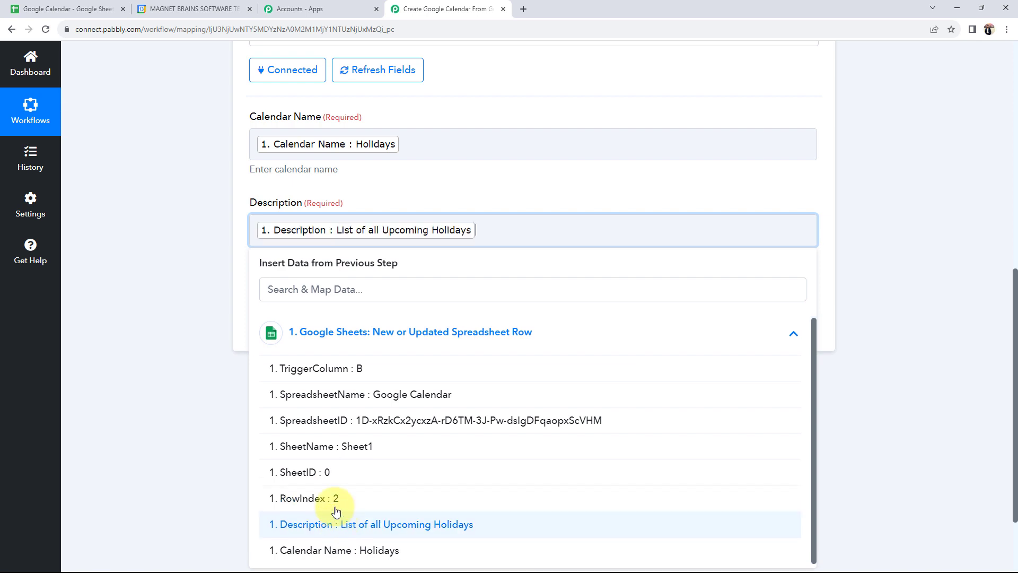
left_click(160, 222)
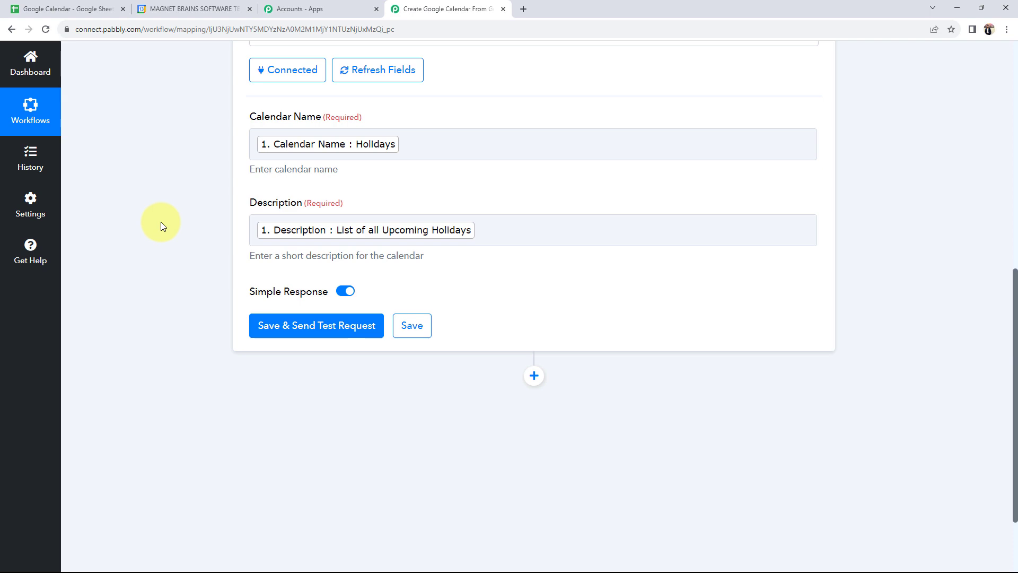
Recheck the source row in Google Sheets, return to Pabbly Connect, and save the Create Calendar action while sending its test request.
scroll(161, 222, "up", 9)
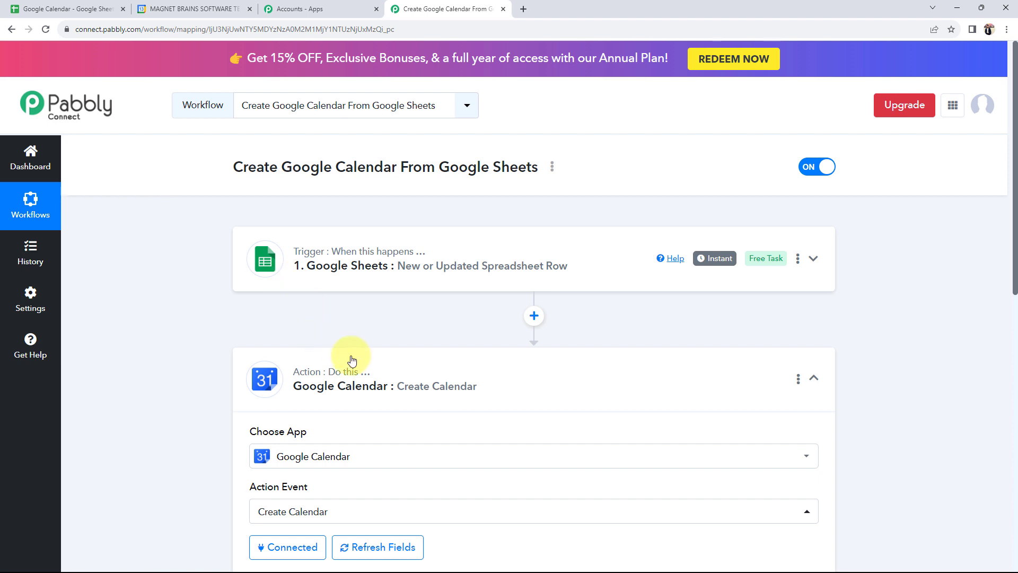
left_click(347, 359)
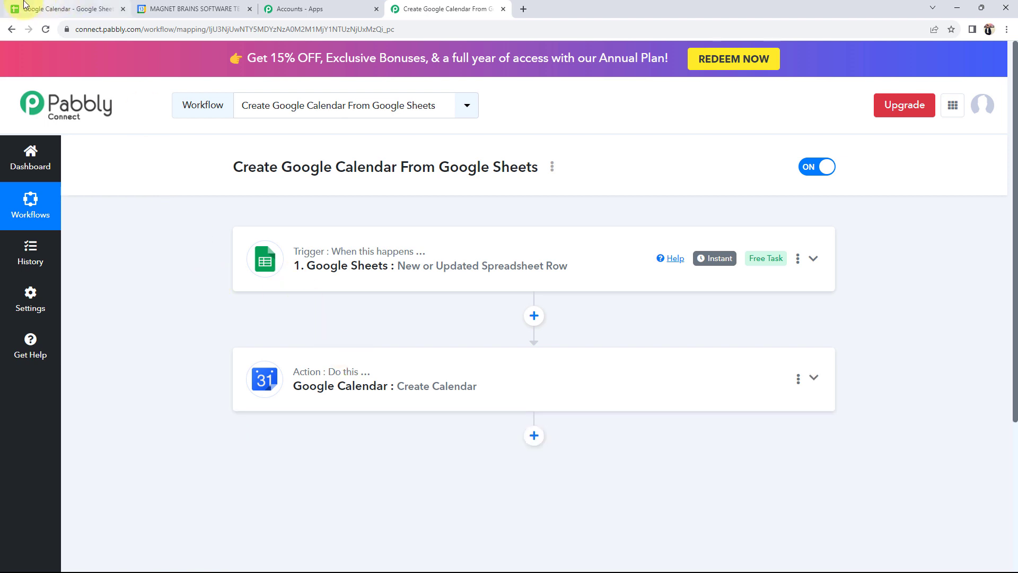
left_click(67, 9)
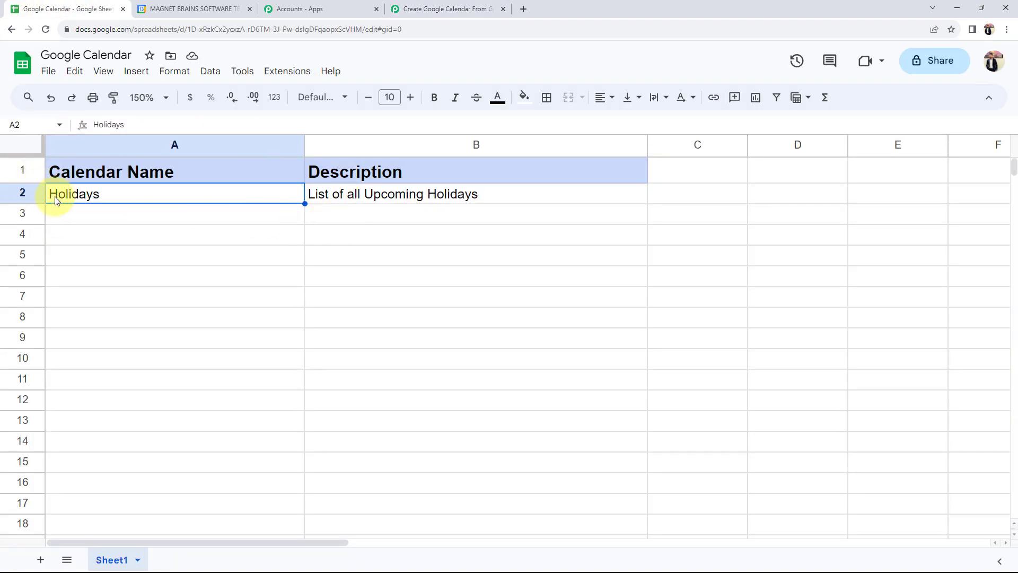
left_click(450, 9)
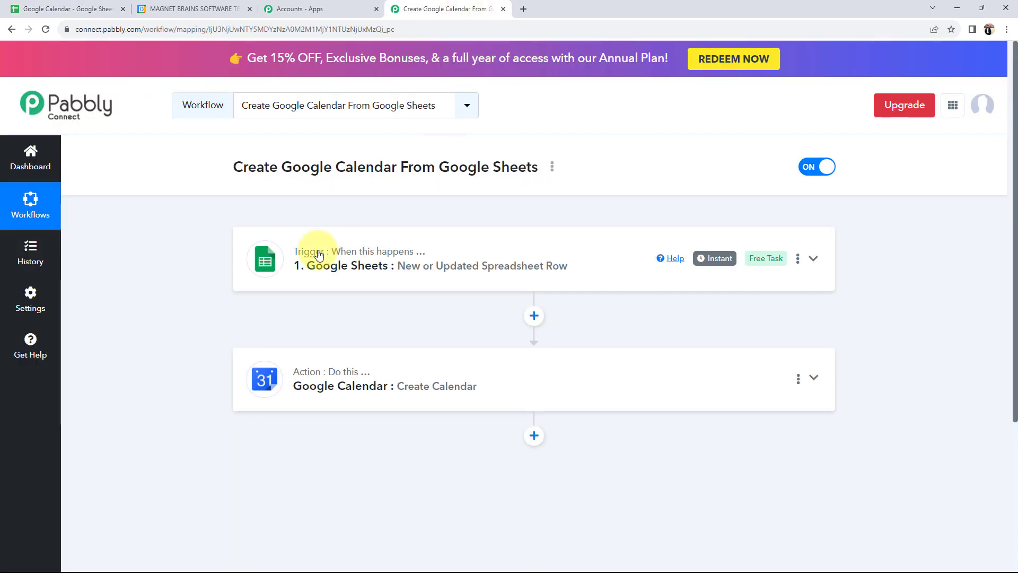
left_click(295, 392)
scroll(177, 382, "down", 7)
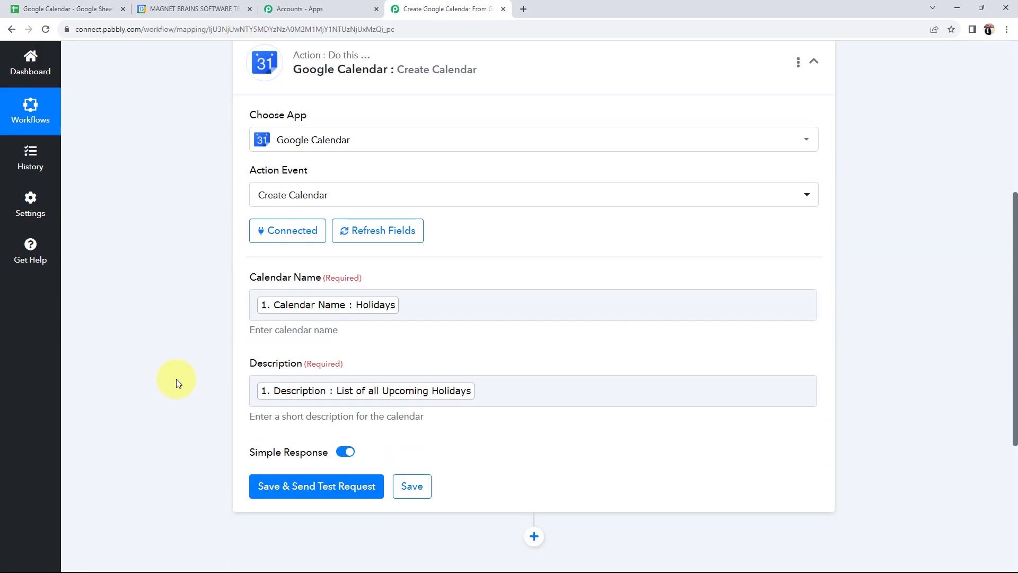
left_click(305, 298)
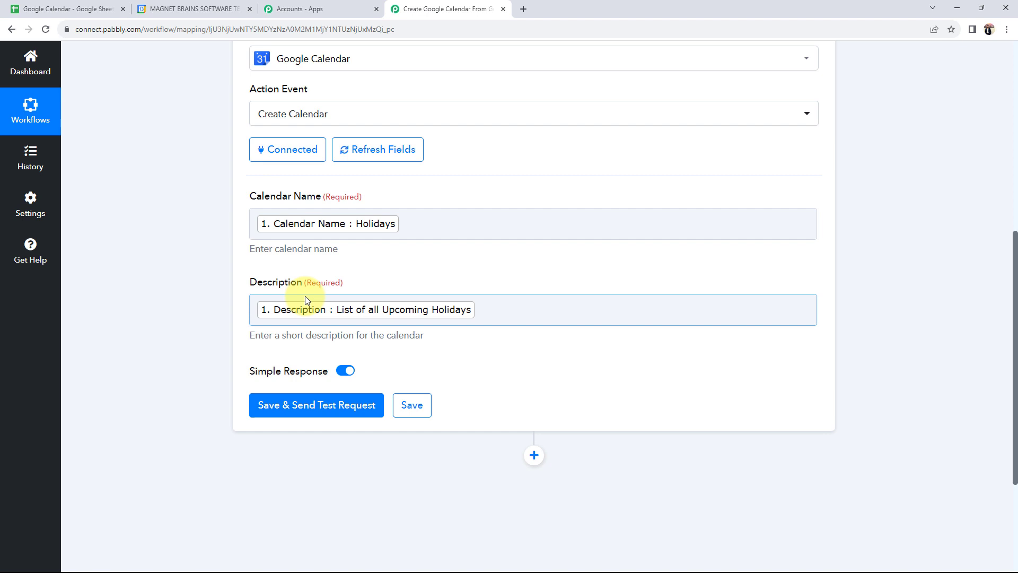
left_click(259, 402)
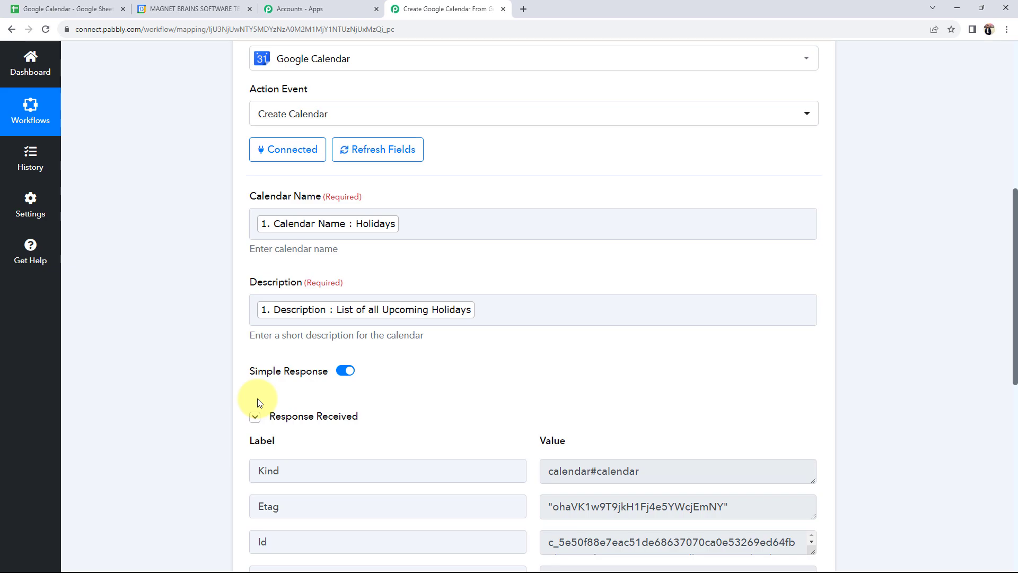
Review the Summary and Description values in the Create Calendar action's received response.
scroll(257, 399, "down", 4)
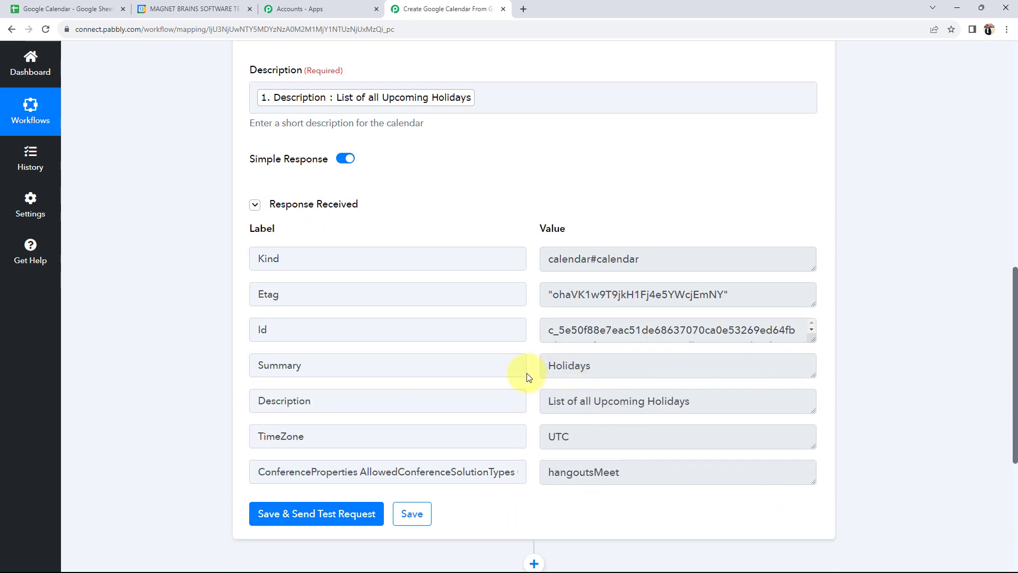
scroll(449, 385, "up", 1)
double_click(569, 365)
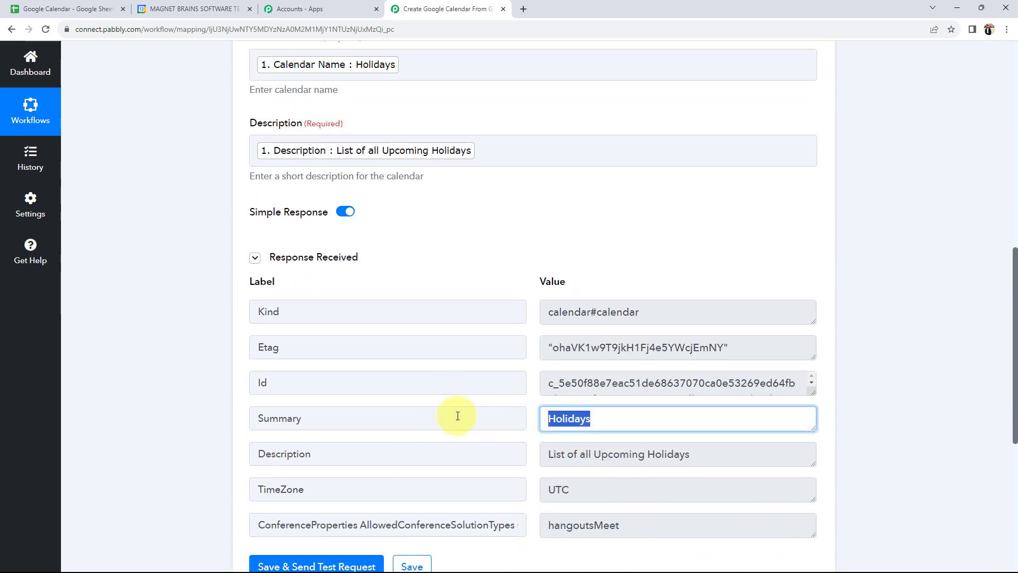
triple_click(752, 463)
Switch to Google Calendar, reload it, hide the Demo Test calendar and toggle the Holidays calendar's visibility.
left_click(215, 6)
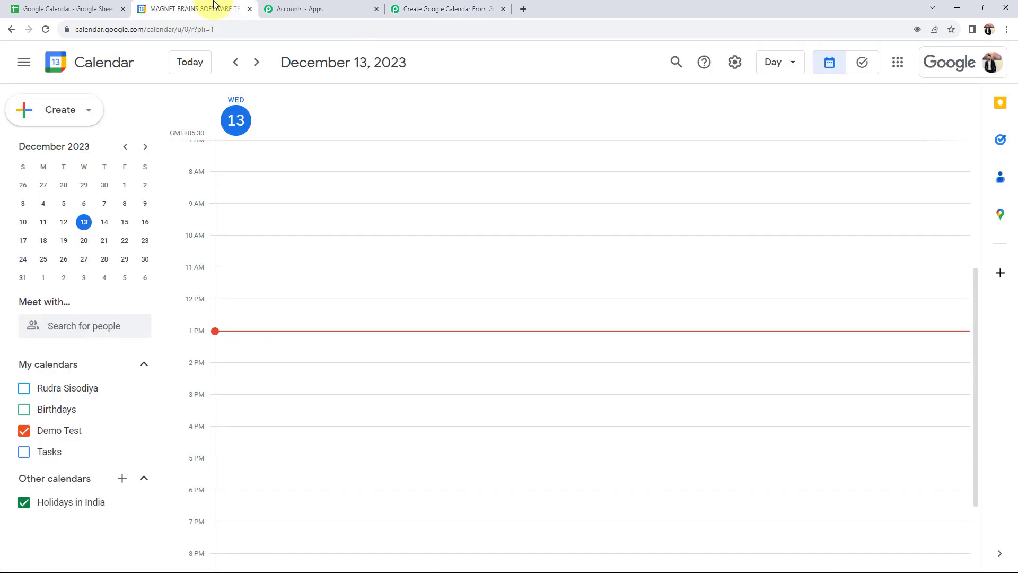
left_click(45, 29)
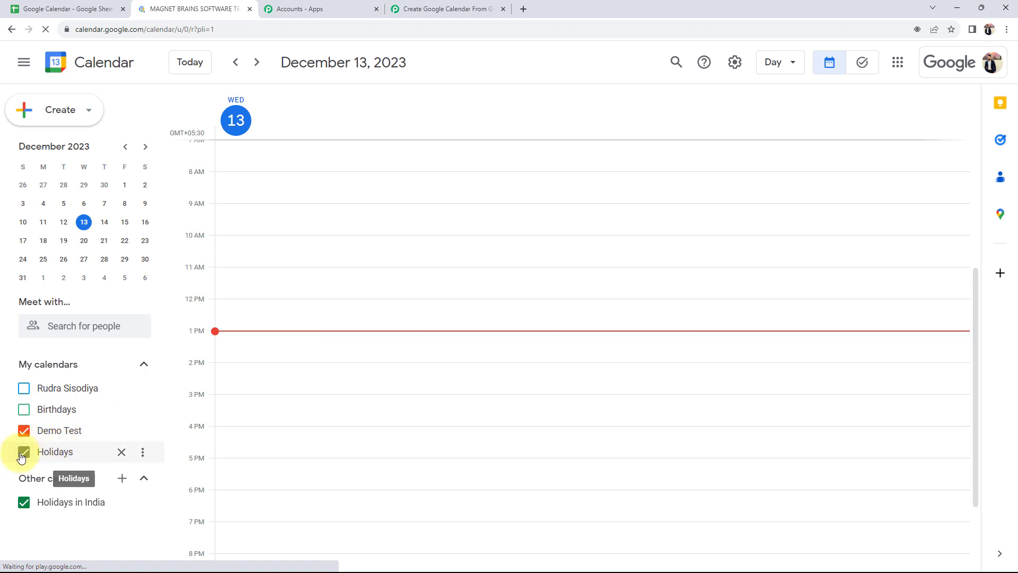
left_click(20, 432)
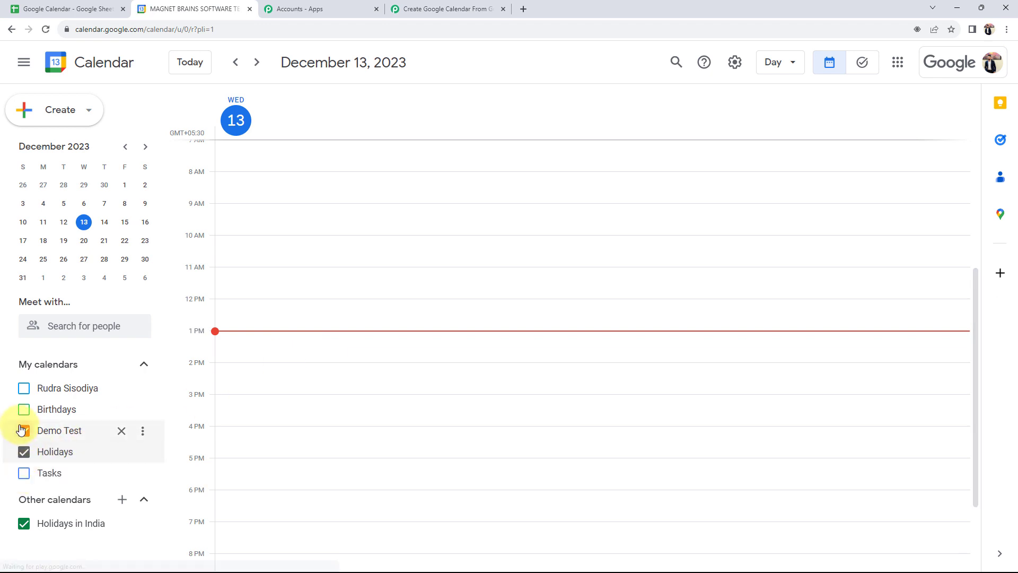
left_click(59, 455)
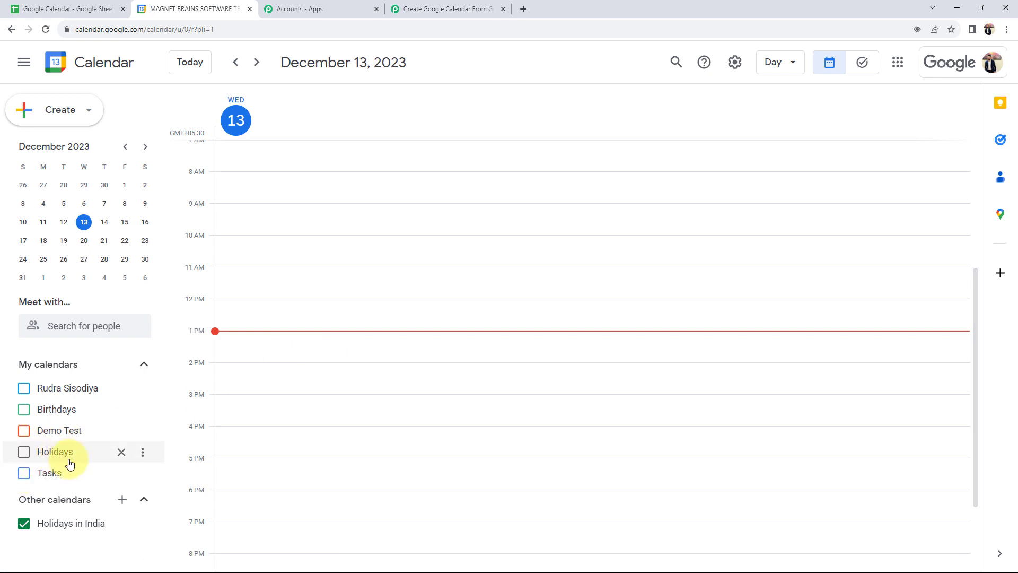
left_click(55, 454)
Return to the Pabbly Connect workflow and collapse the Google Calendar action.
left_click(440, 9)
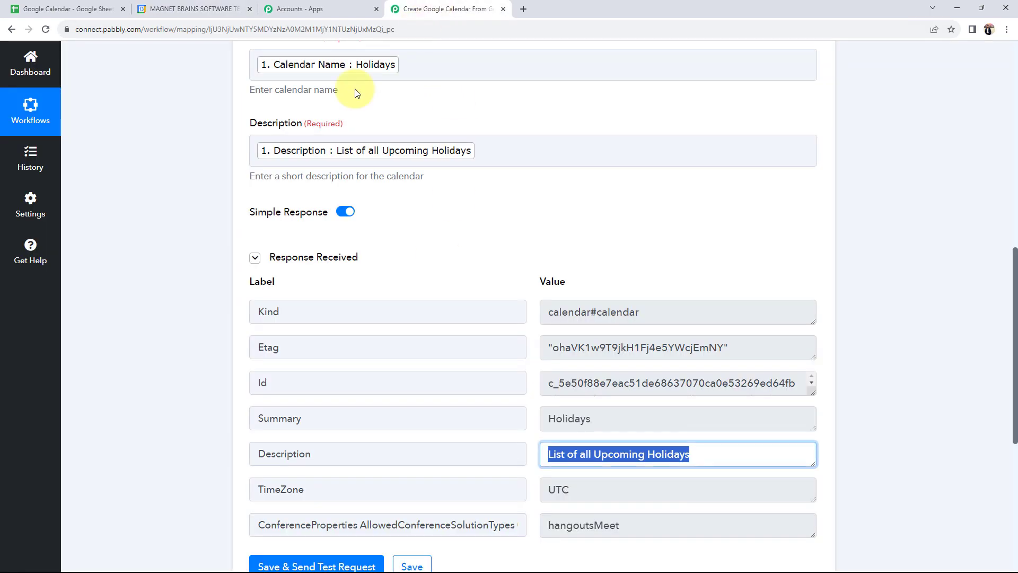
scroll(253, 371, "up", 10)
left_click(432, 358)
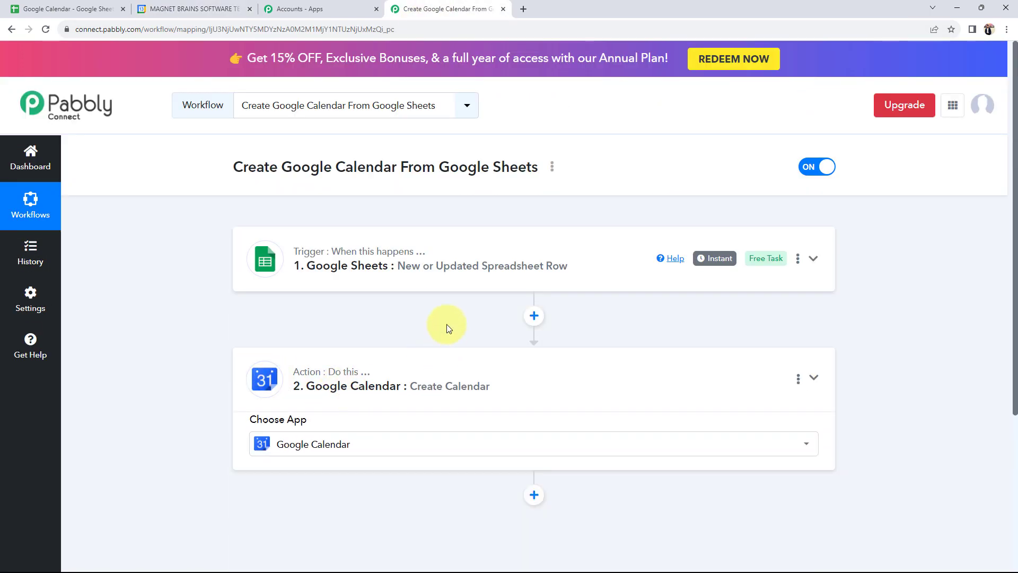